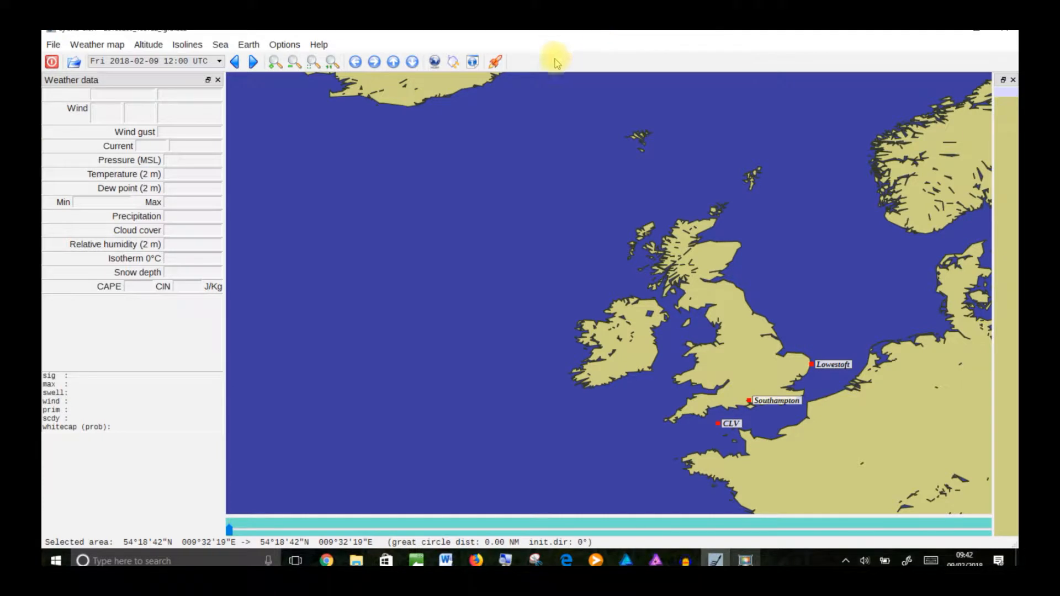
# - Start a new point of interest just off Brittany's north coast, at about 48°54.53' N, 3°7.34' W
pyautogui.click(412, 62)
pyautogui.click(412, 62)
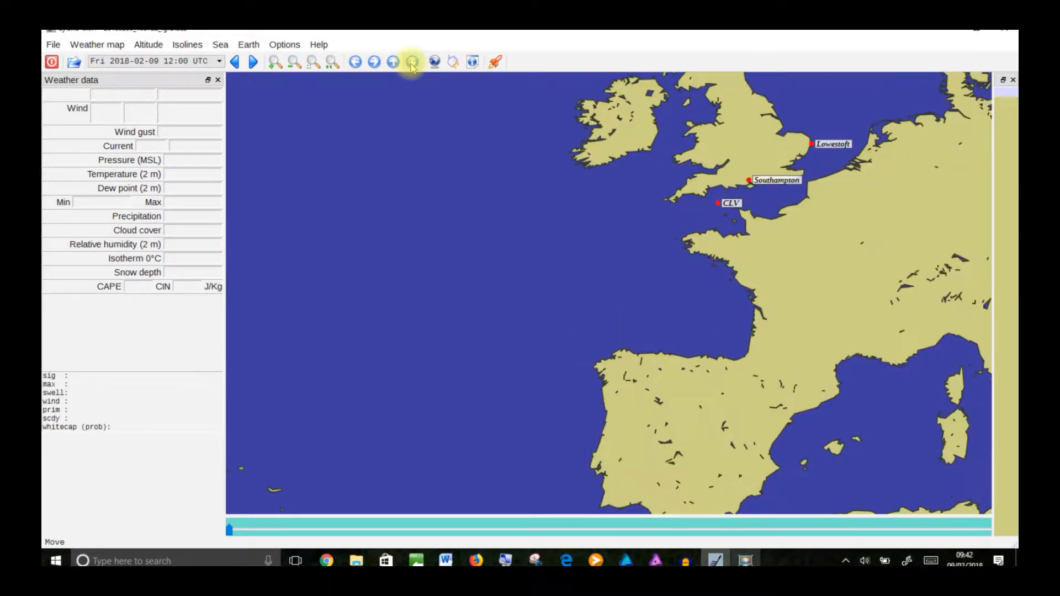
pyautogui.scroll(3, 580, 193)
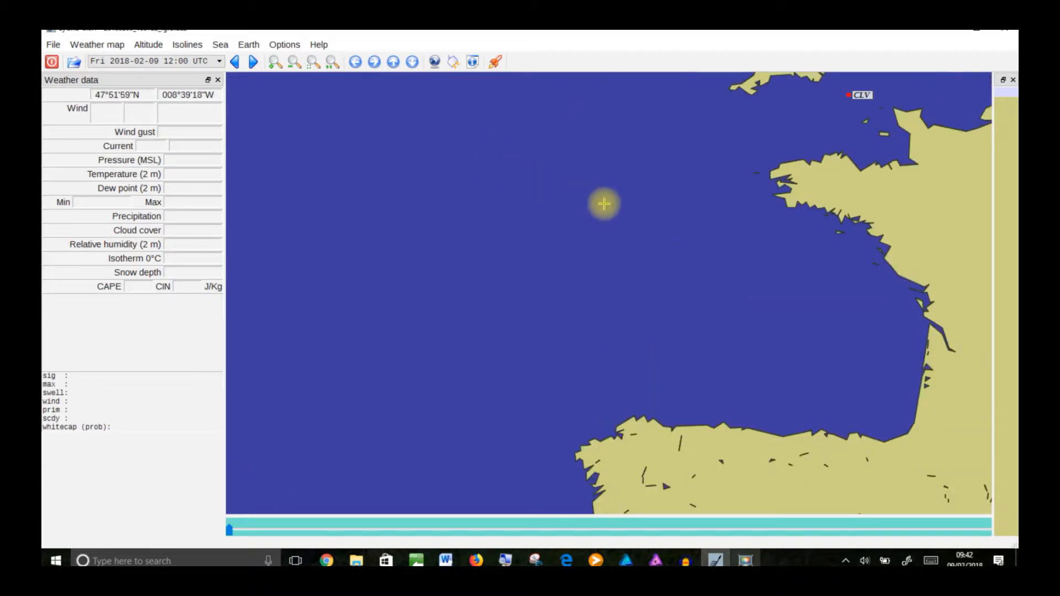
pyautogui.scroll(2, 620, 190)
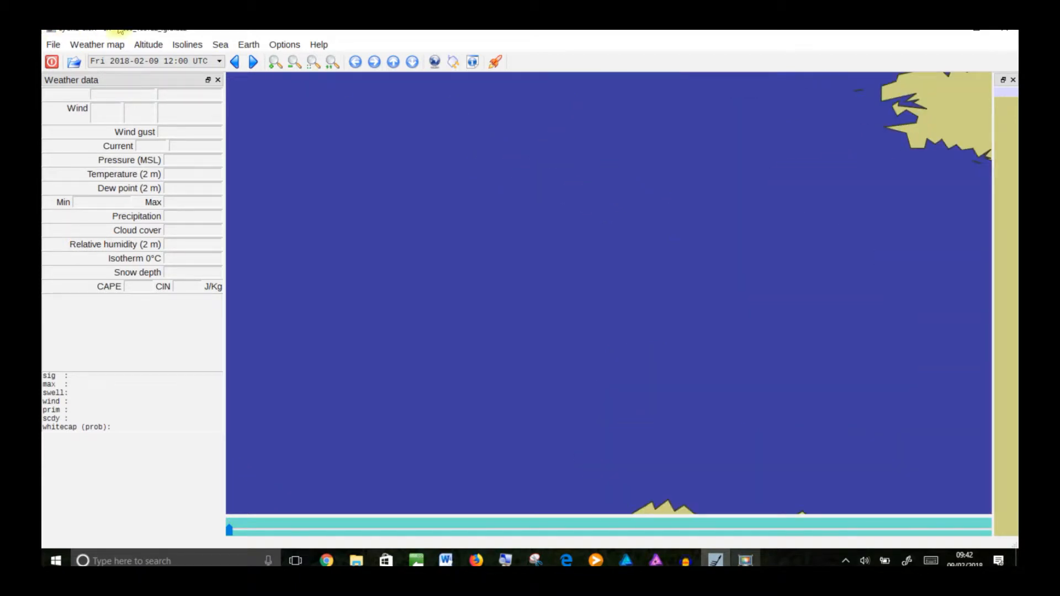
pyautogui.click(374, 62)
pyautogui.click(375, 62)
pyautogui.click(393, 62)
pyautogui.click(394, 63)
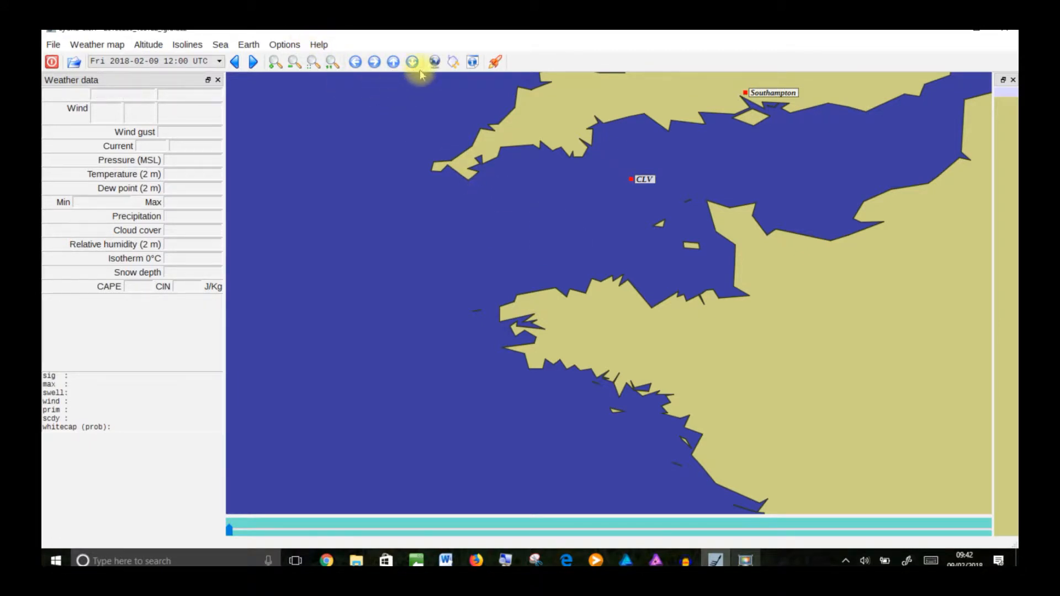
pyautogui.scroll(2, 426, 154)
pyautogui.scroll(1, 465, 185)
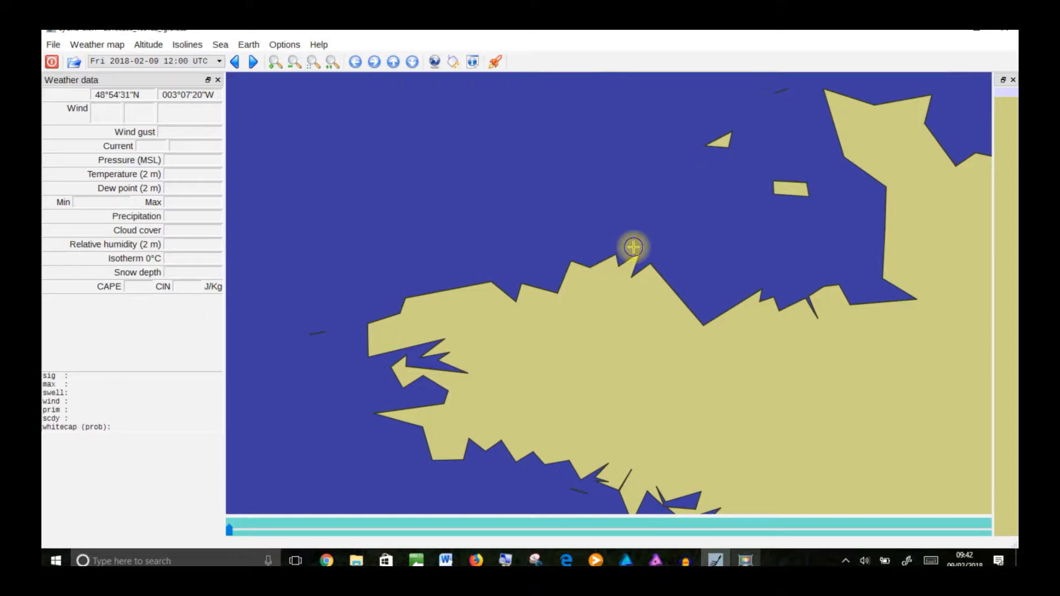
pyautogui.rightClick(634, 246)
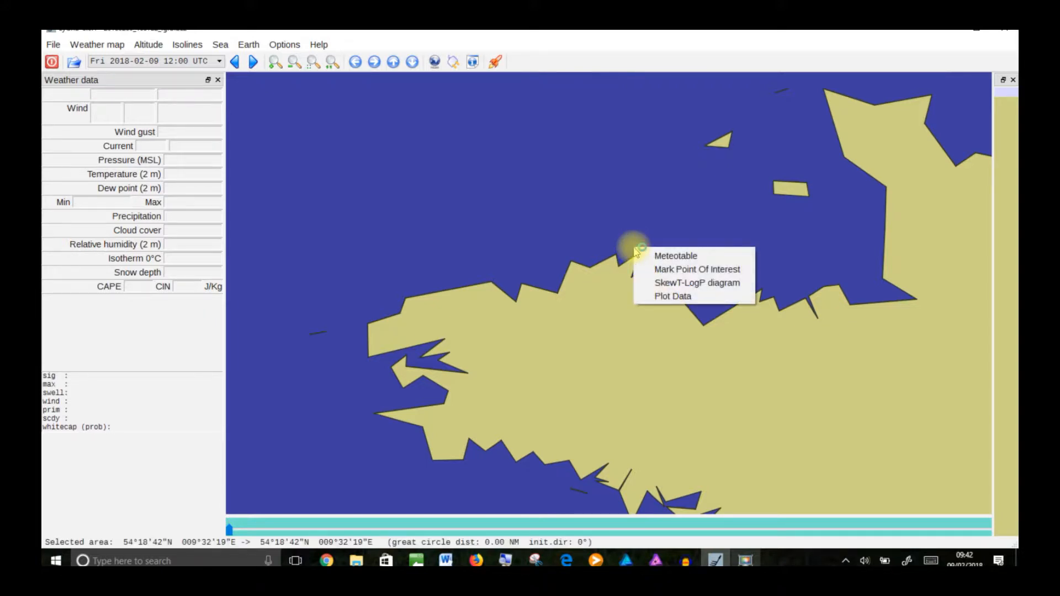
pyautogui.click(658, 272)
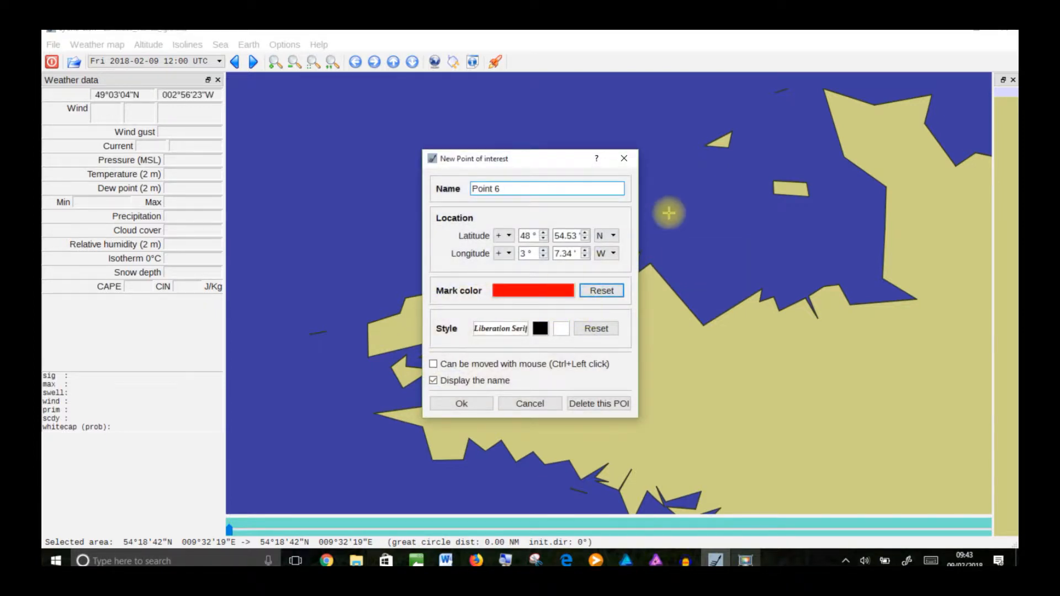
# - Name the new point of interest "Jument des Heaux" and save it with its name displayed on the map
pyautogui.press('BackSpace')
pyautogui.press('BackSpace')
pyautogui.press('BackSpace')
pyautogui.press('BackSpace')
pyautogui.press('BackSpace')
pyautogui.press('BackSpace')
pyautogui.press('BackSpace')
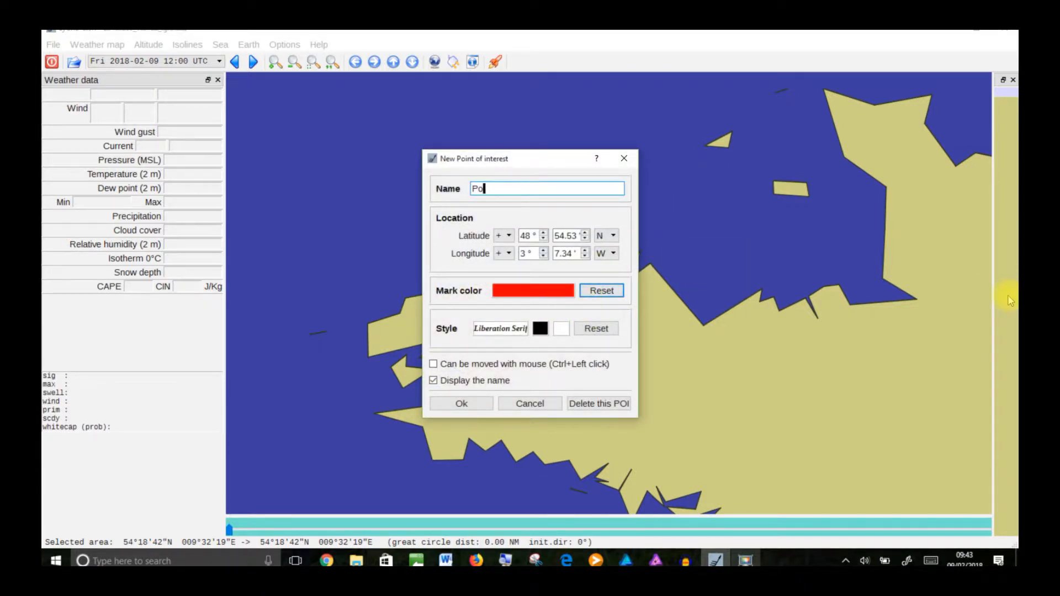
pyautogui.write('Jument des Heaux')
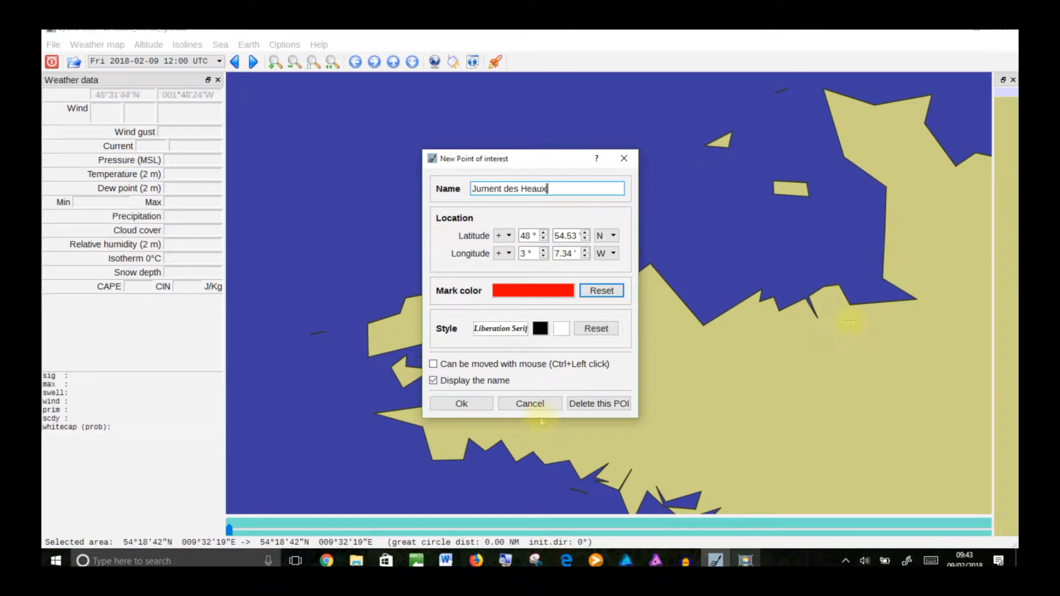
pyautogui.click(455, 400)
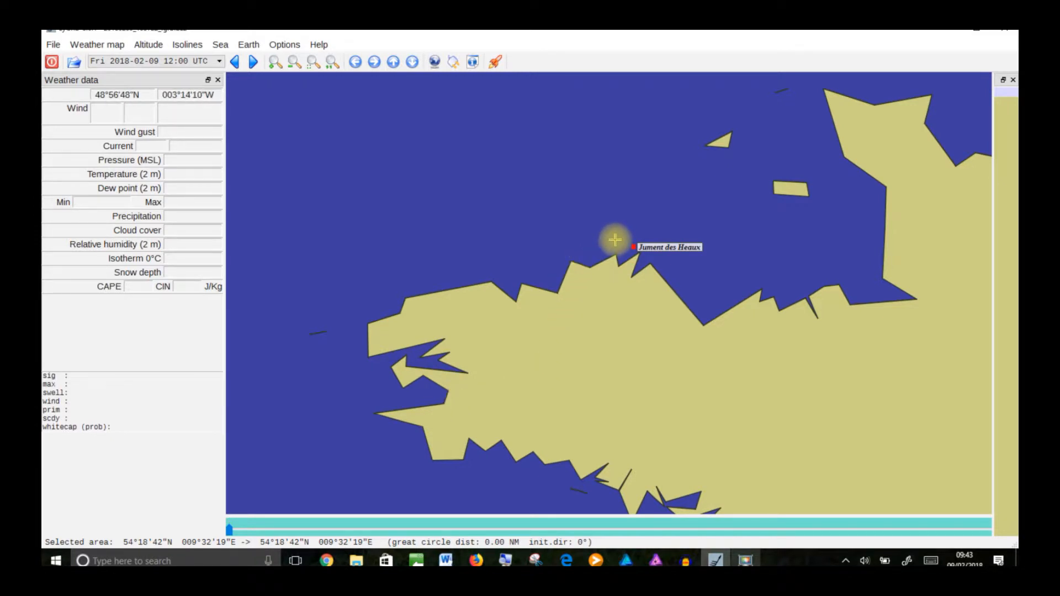
# - Select a map area around the British Isles, from Iceland's south coast at about 63°54' N, 19°19' W to about 48°05' N, 3°59' E
pyautogui.scroll(-2, 626, 231)
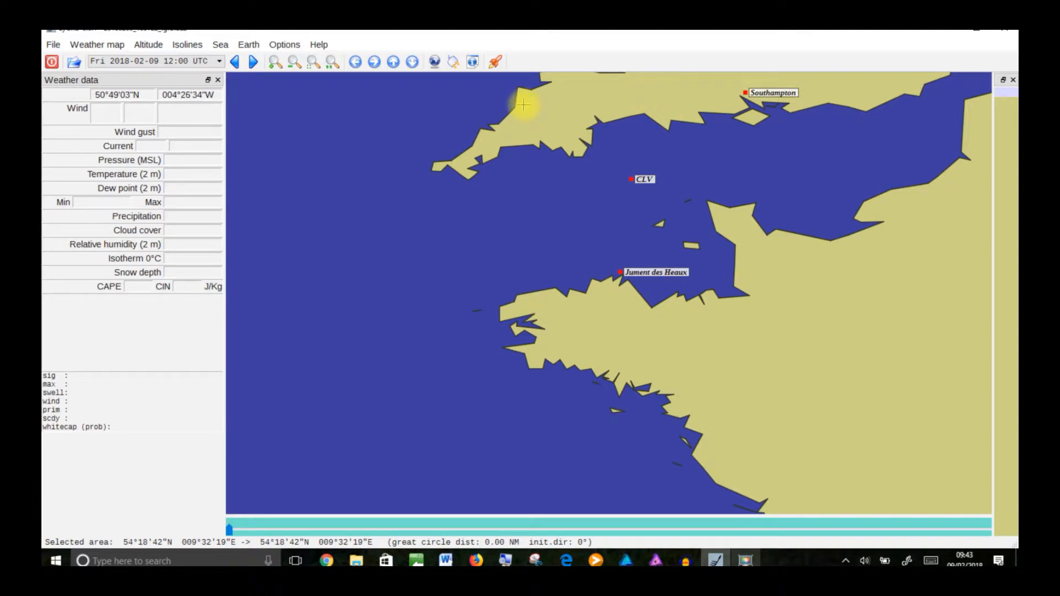
pyautogui.scroll(-2, 524, 104)
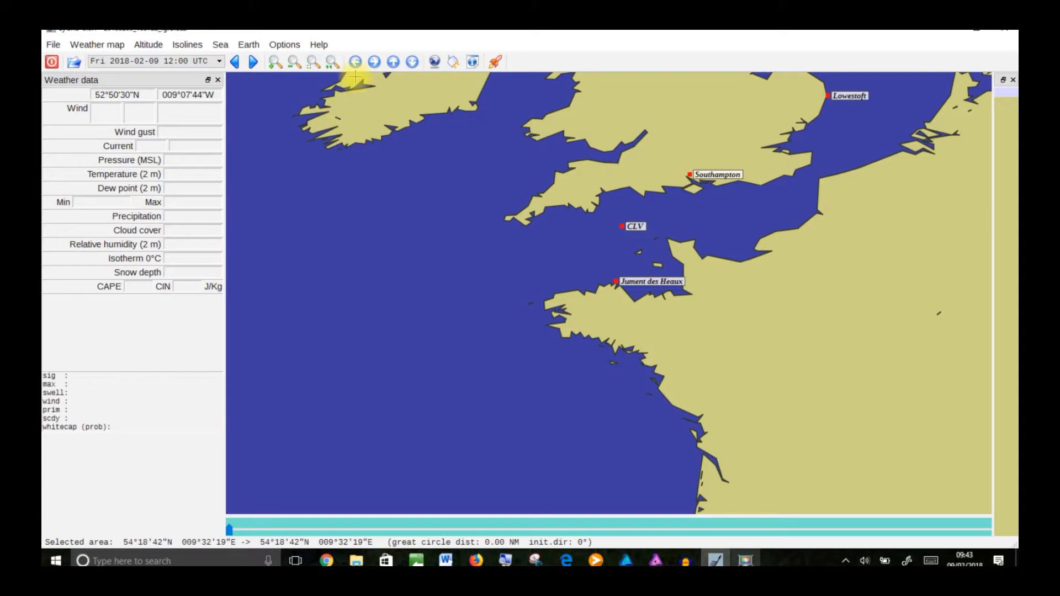
pyautogui.click(393, 62)
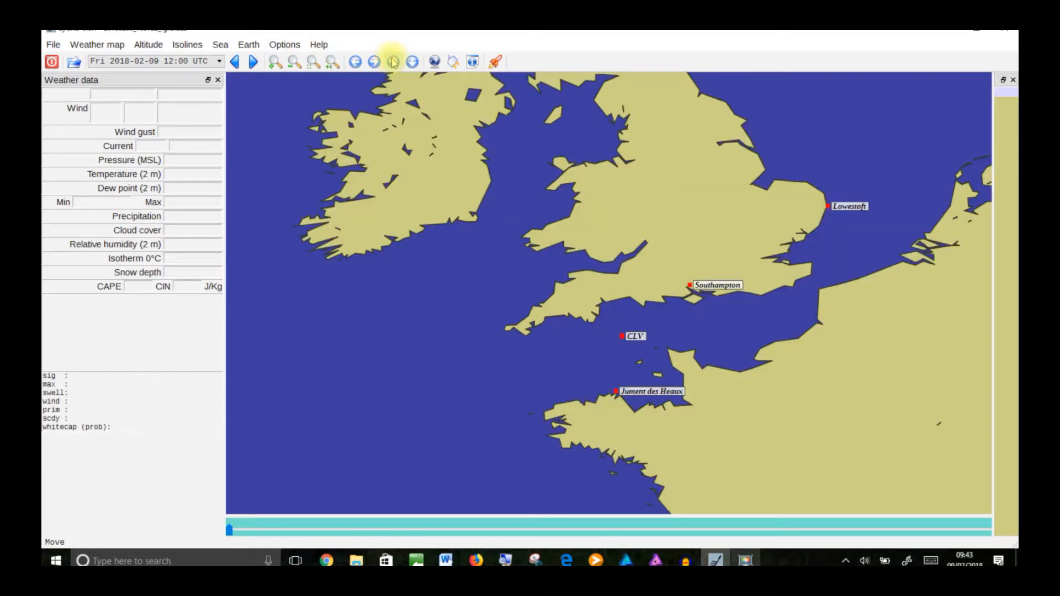
pyautogui.click(393, 62)
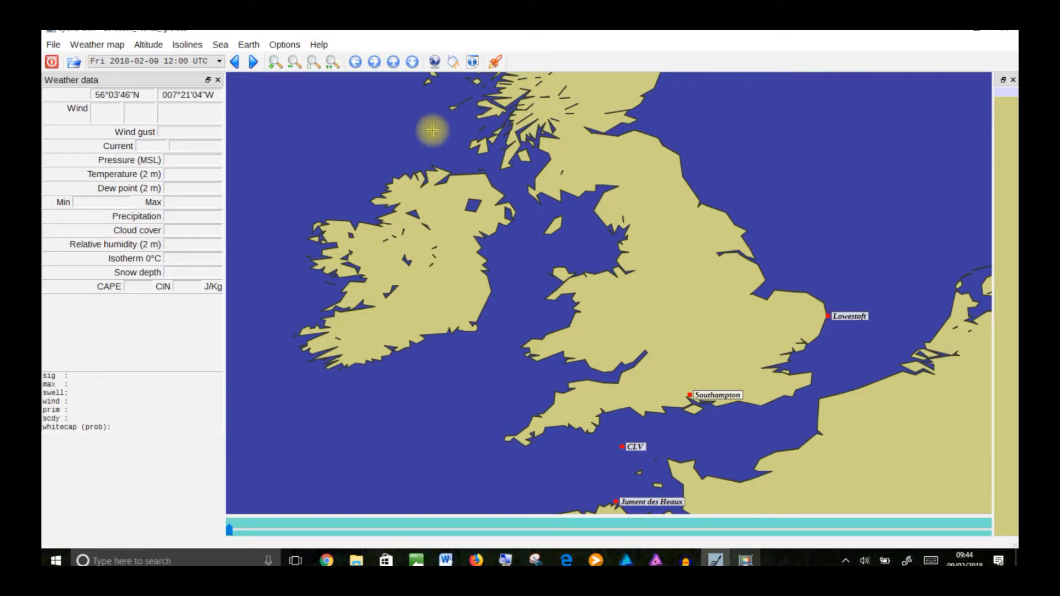
pyautogui.scroll(-1, 432, 130)
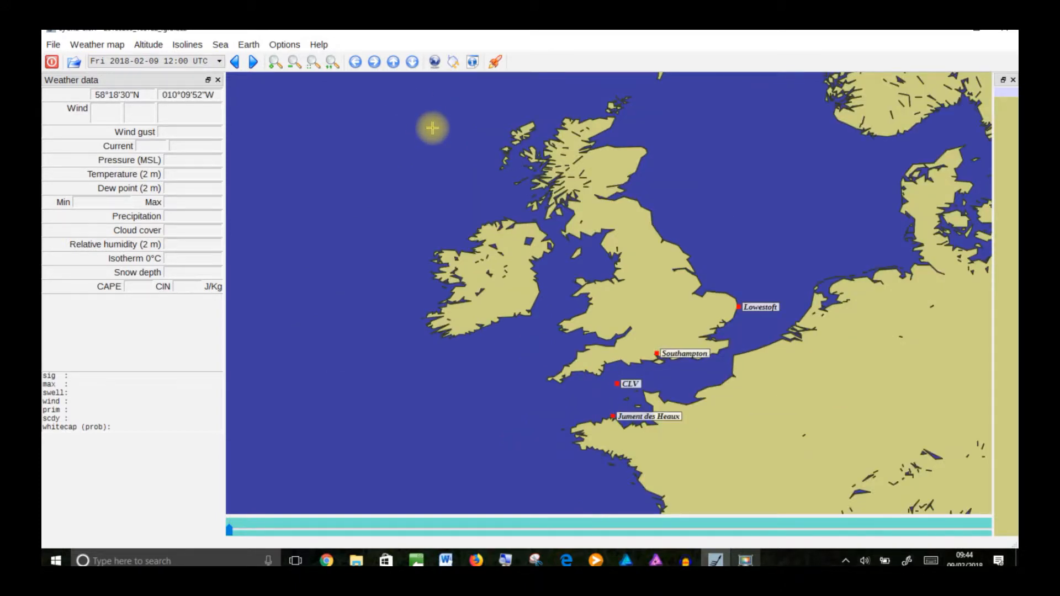
pyautogui.scroll(-1, 432, 128)
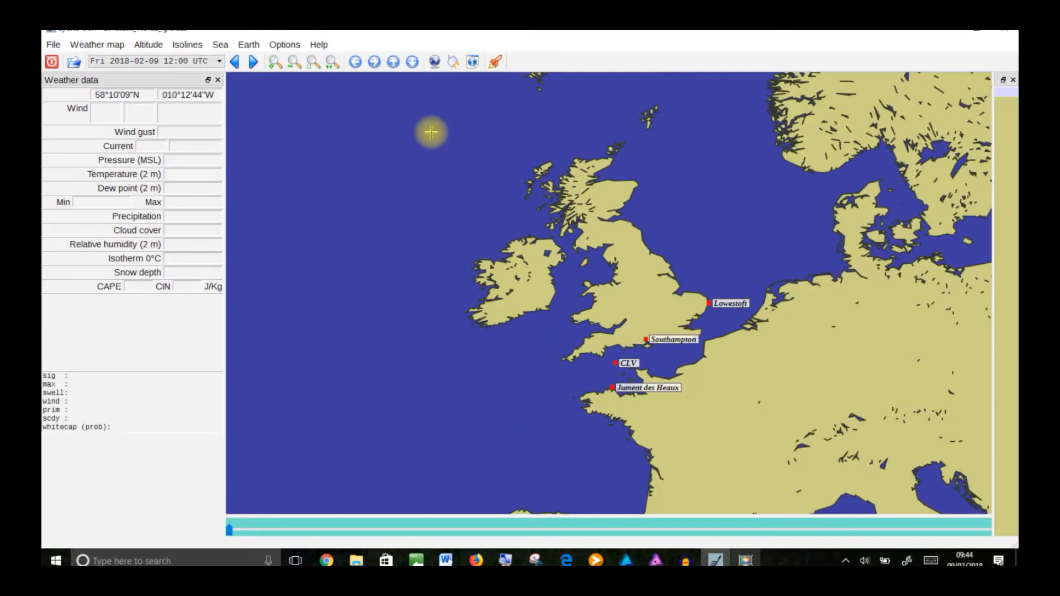
pyautogui.click(394, 62)
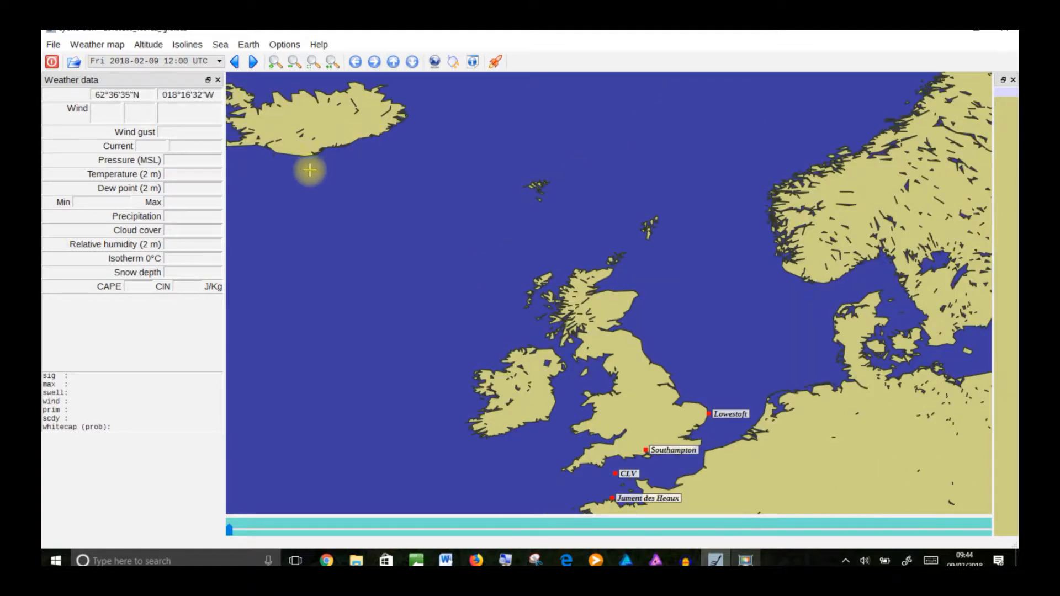
pyautogui.click(412, 62)
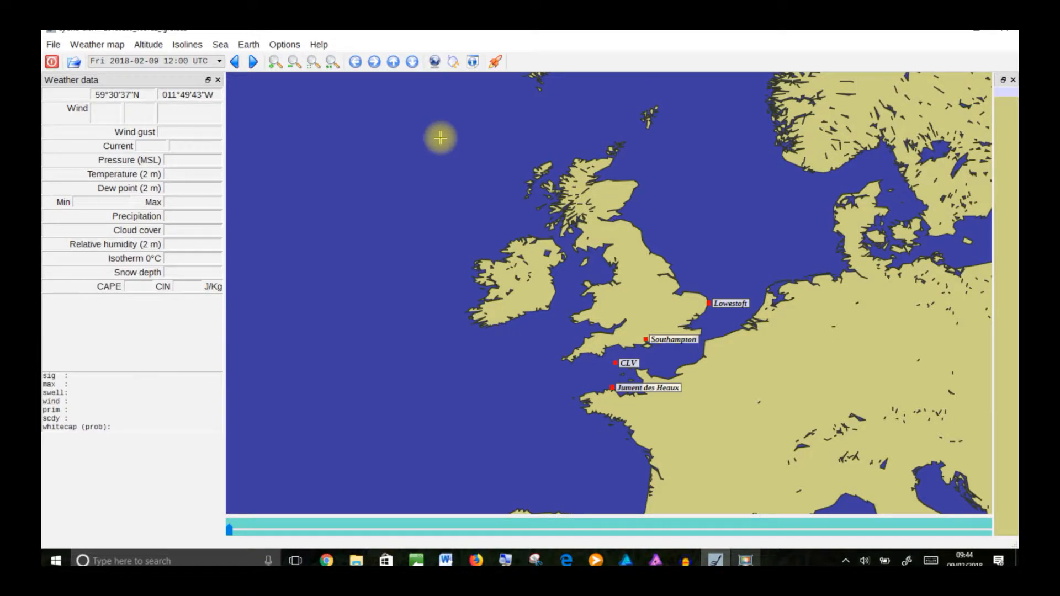
pyautogui.scroll(-1, 440, 137)
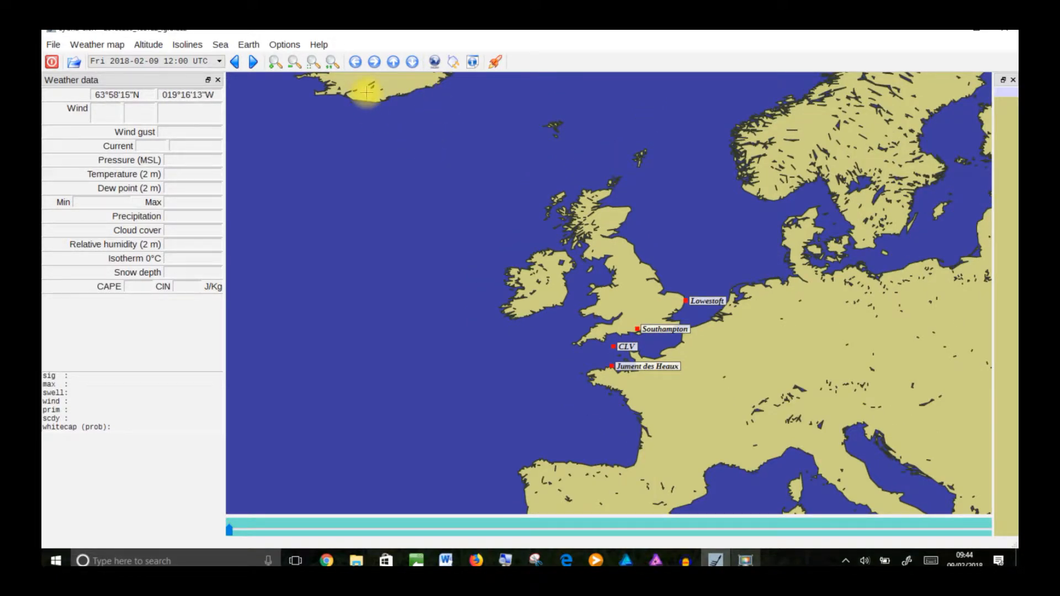
pyautogui.moveTo(366, 94); pyautogui.dragTo(718, 382)
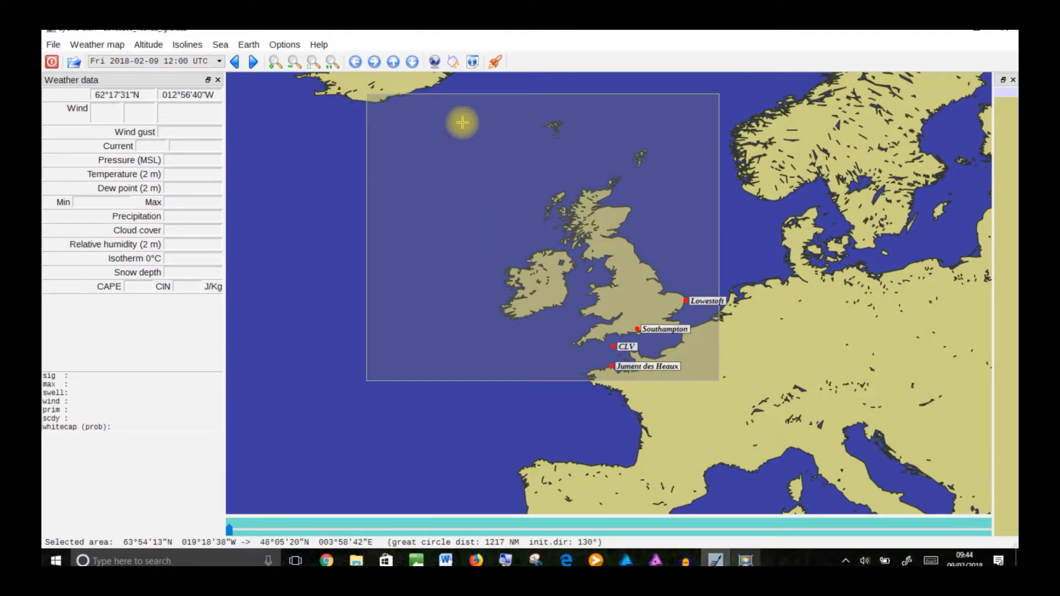
# - Set up a GRIB download for the selected area and exclude Isotherm 0°C from the NOAA-GFS standard data
pyautogui.click(436, 60)
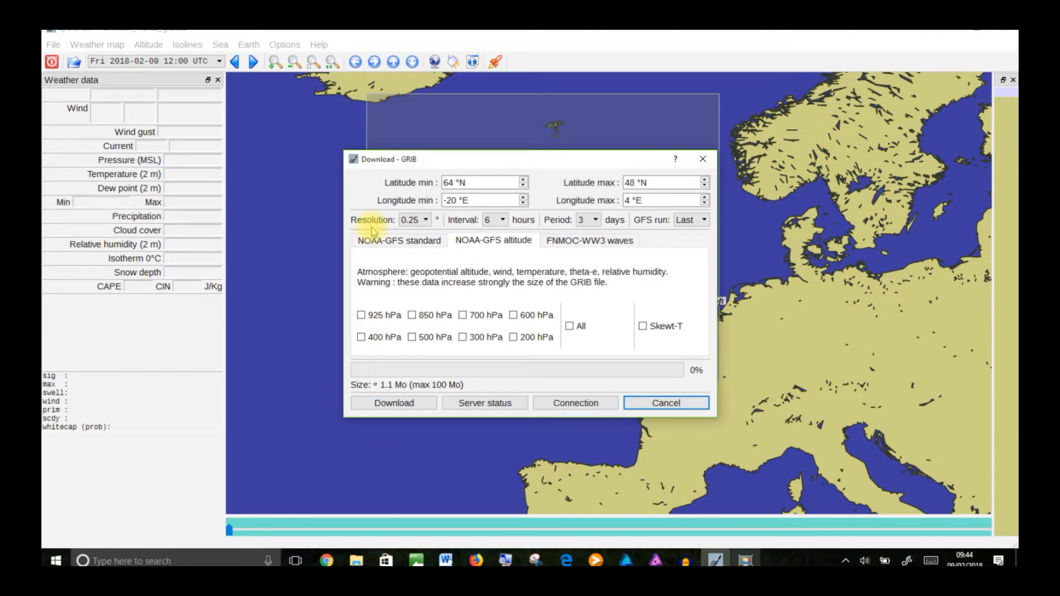
pyautogui.click(389, 241)
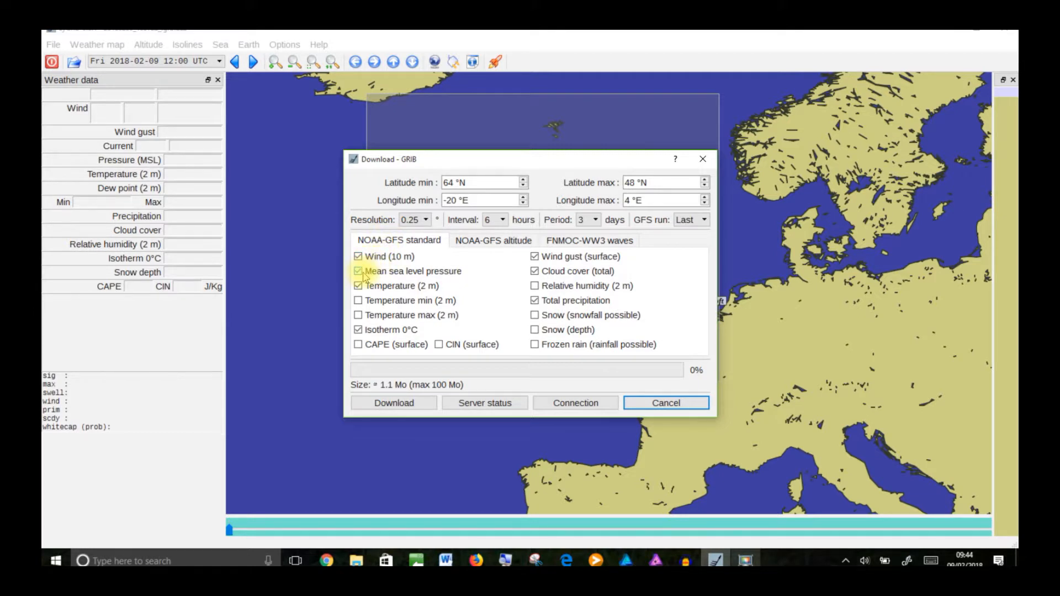
pyautogui.click(358, 330)
pyautogui.click(359, 330)
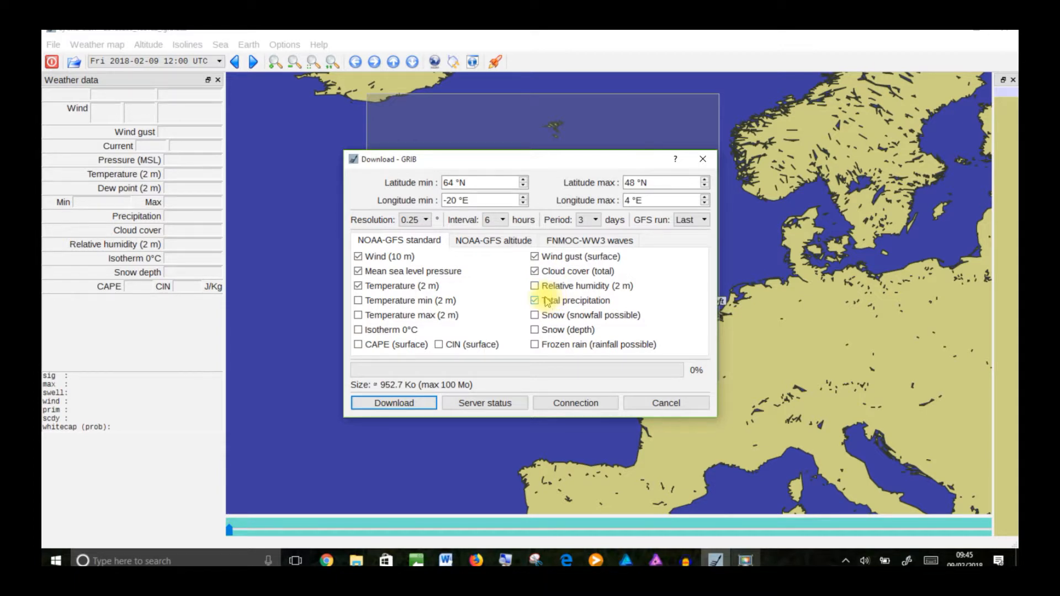
# - Check the altitude and wave data options, and set the forecast interval to 12 hours and the period to 10 days
pyautogui.click(503, 242)
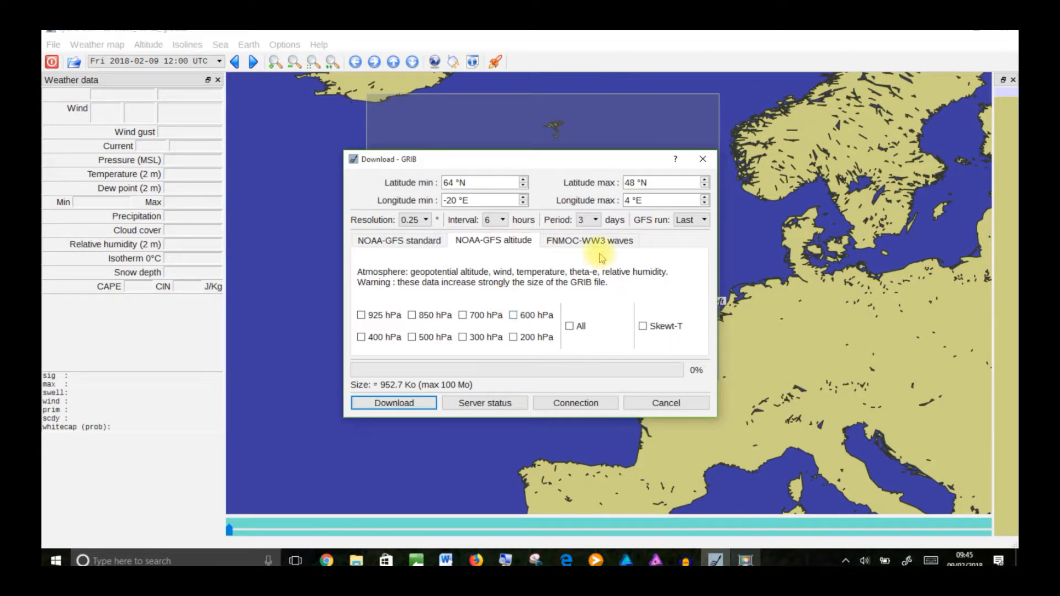
pyautogui.click(575, 242)
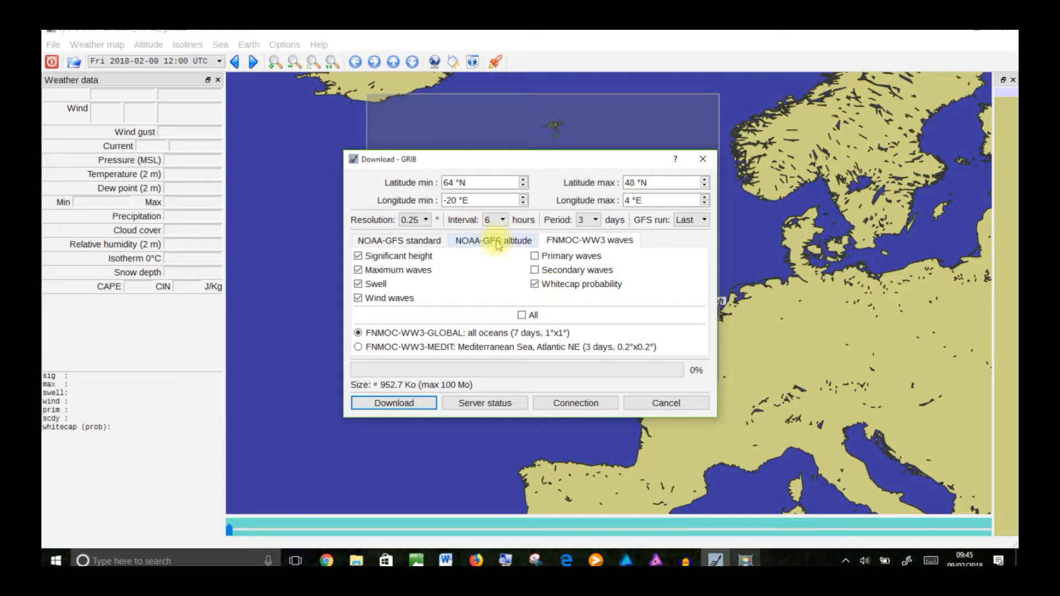
pyautogui.click(504, 220)
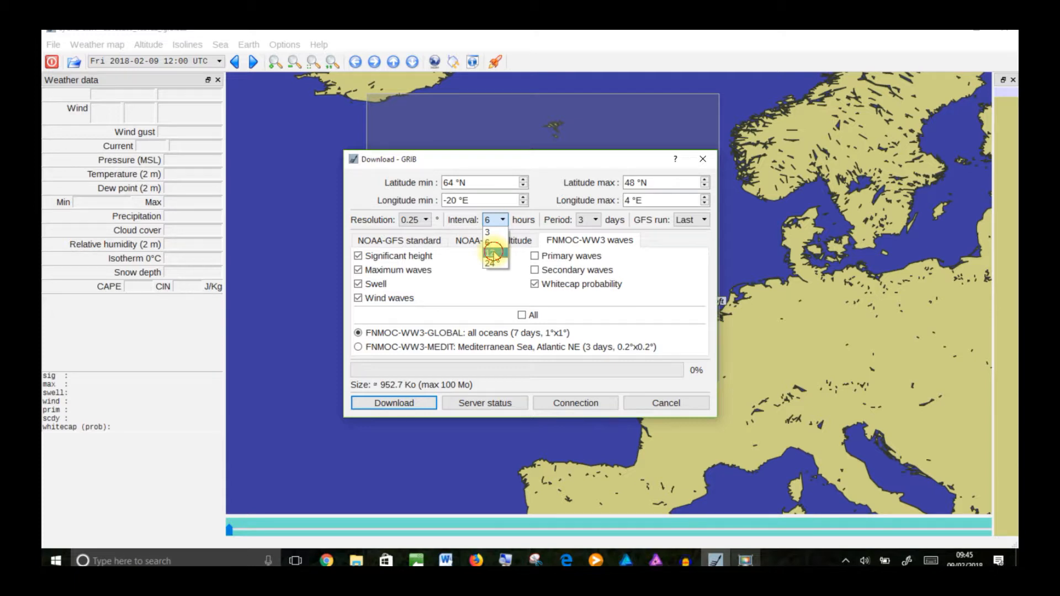
pyautogui.click(495, 254)
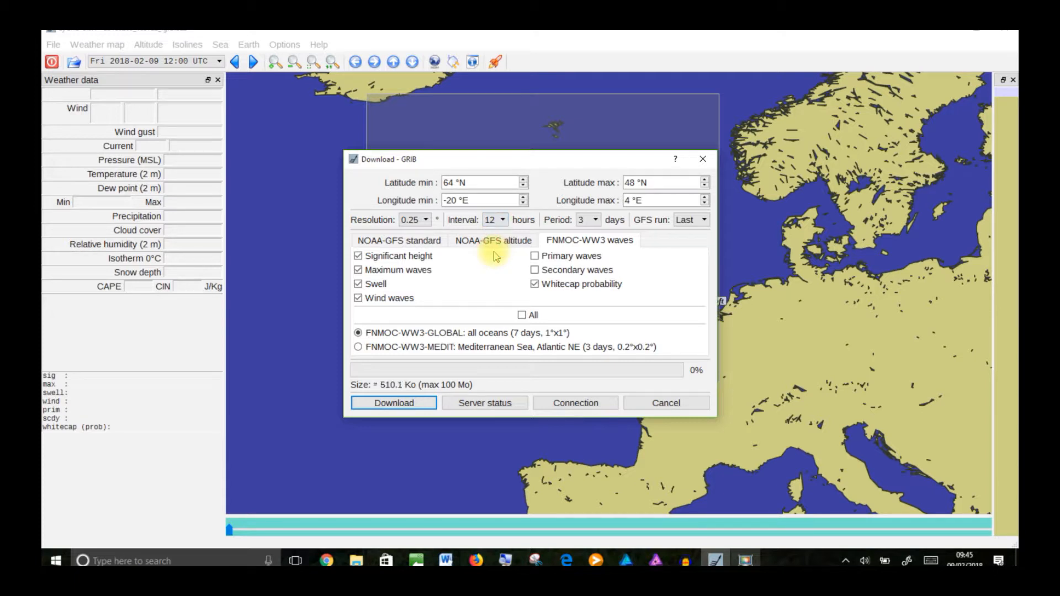
pyautogui.click(595, 221)
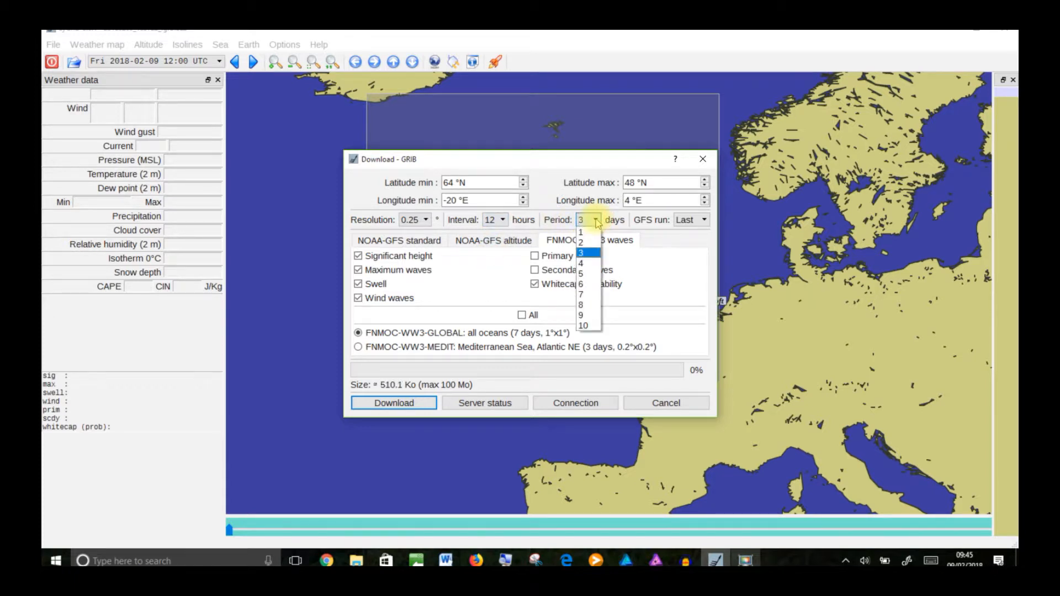
pyautogui.click(590, 327)
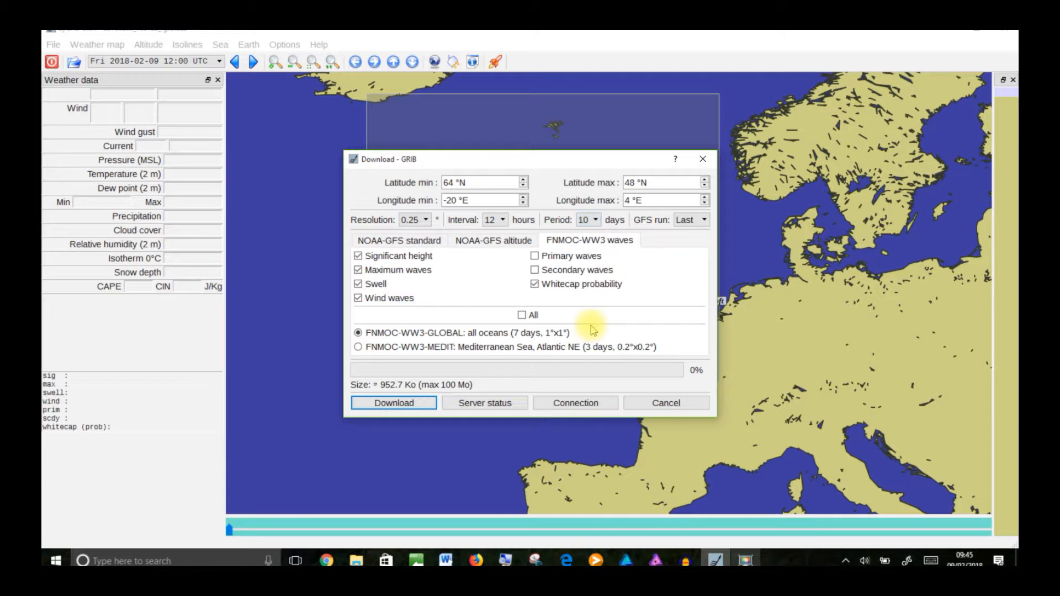
# - Download the GRIB data and save it as 20180209_104546_.grb in the grib folder
pyautogui.click(405, 403)
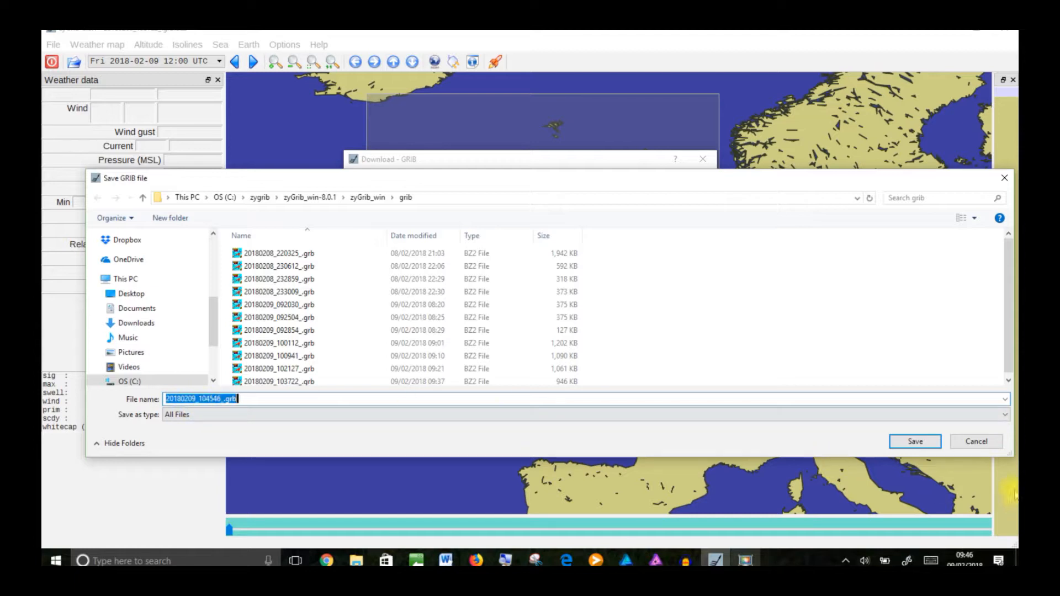
pyautogui.click(914, 448)
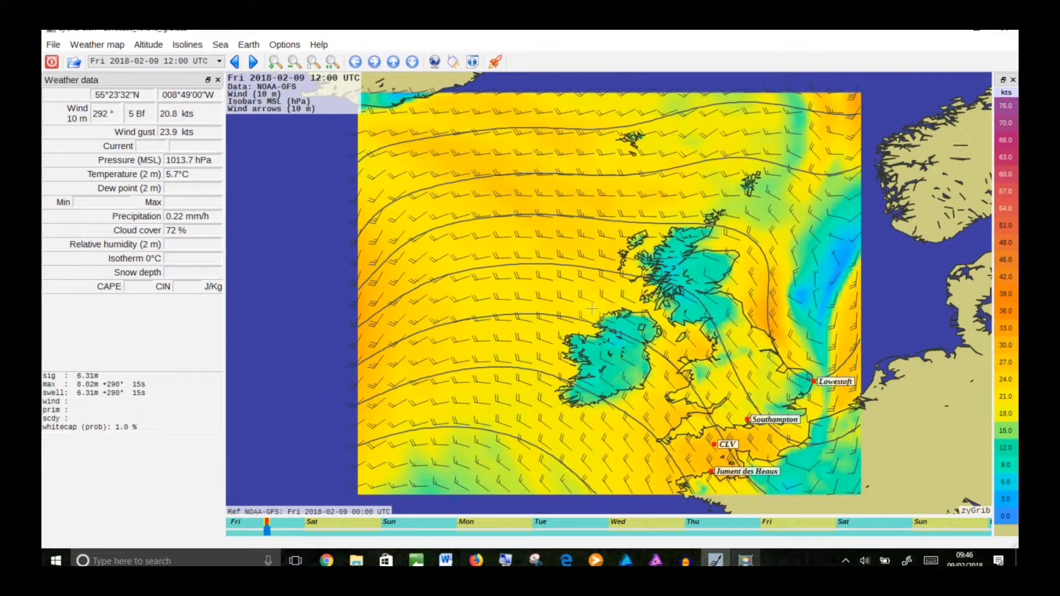
# - Review the GRIB file information for its dates, available data, grid and area, and close it
pyautogui.click(249, 45)
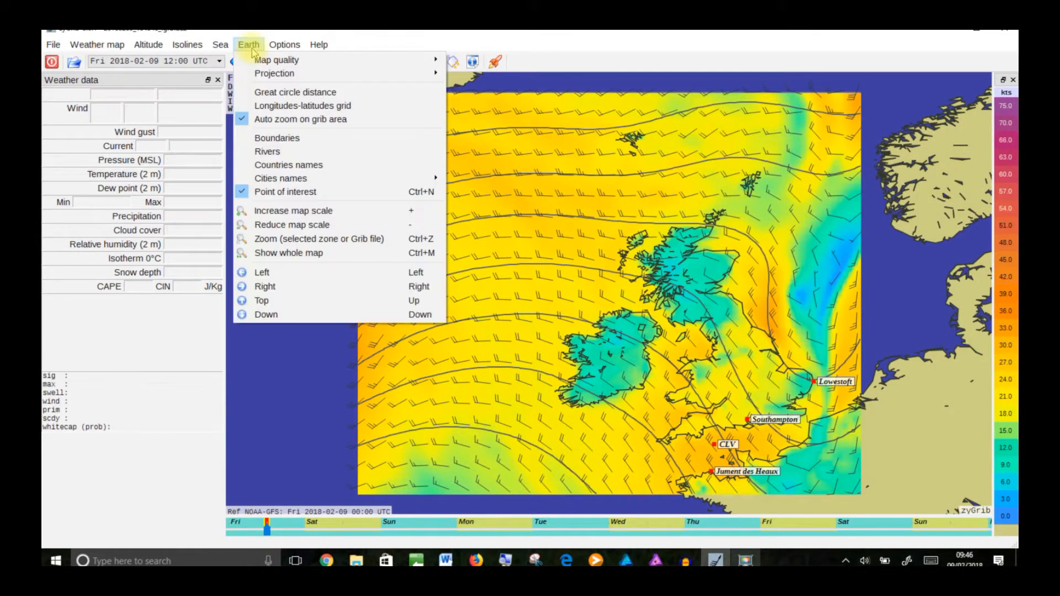
pyautogui.moveTo(54, 45)
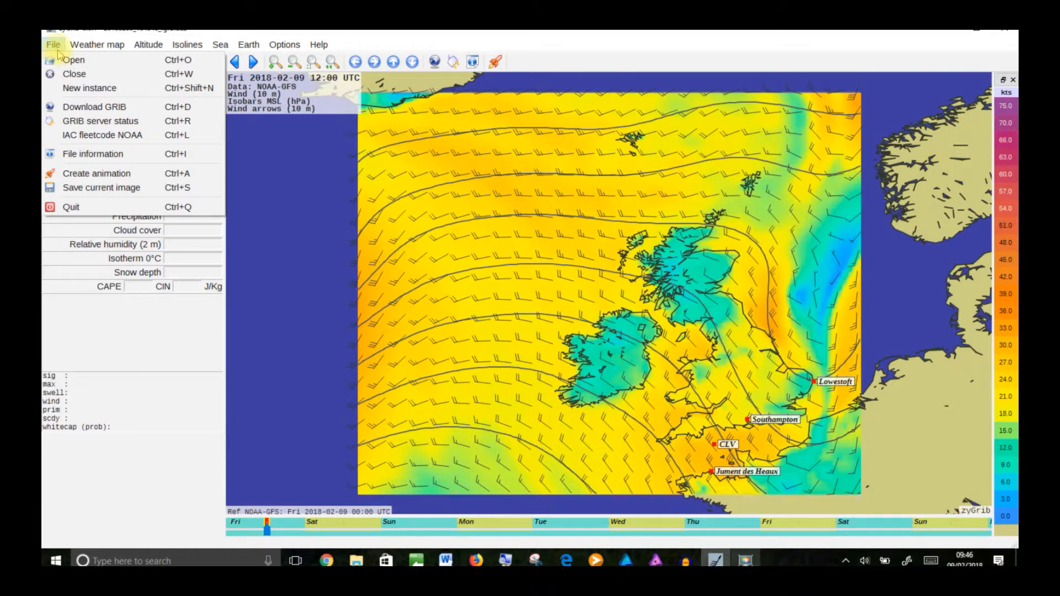
pyautogui.click(83, 155)
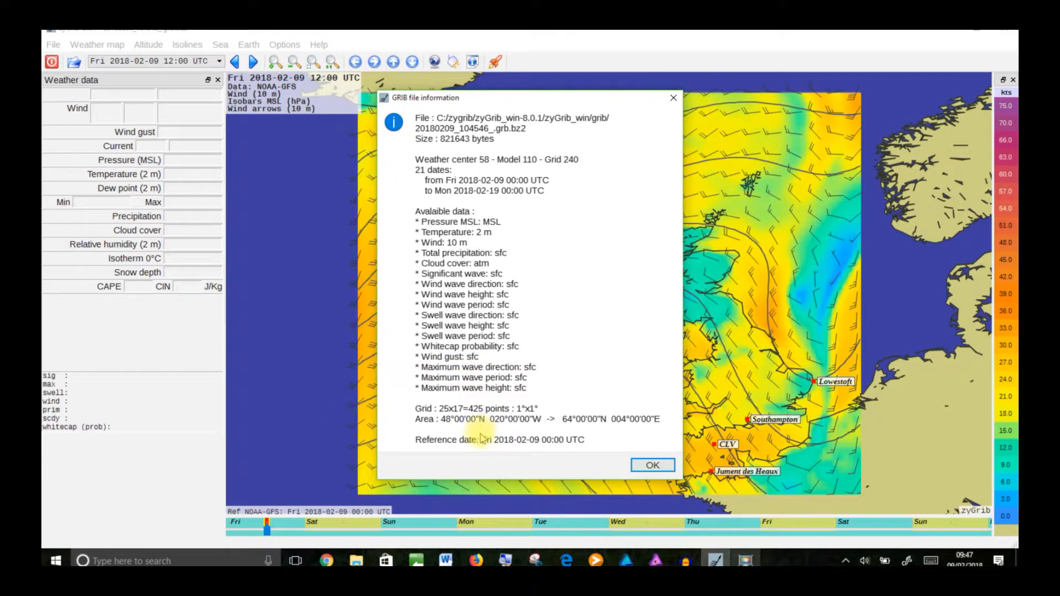
pyautogui.click(652, 467)
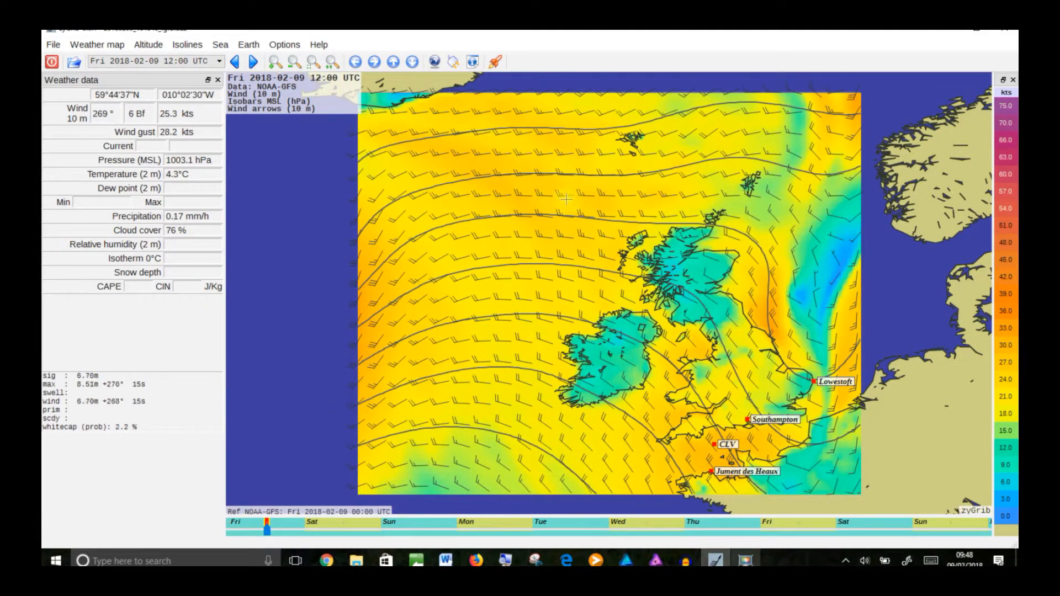
# - Create an animation from the GRIB data, play it through the forecast period, and close it
pyautogui.click(496, 61)
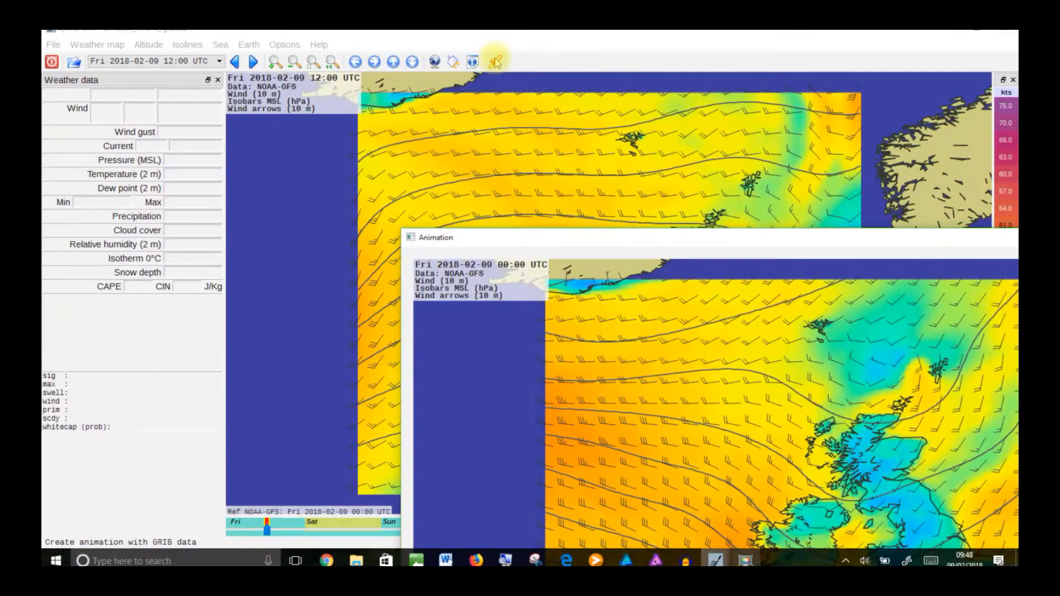
pyautogui.moveTo(686, 237); pyautogui.dragTo(389, 61)
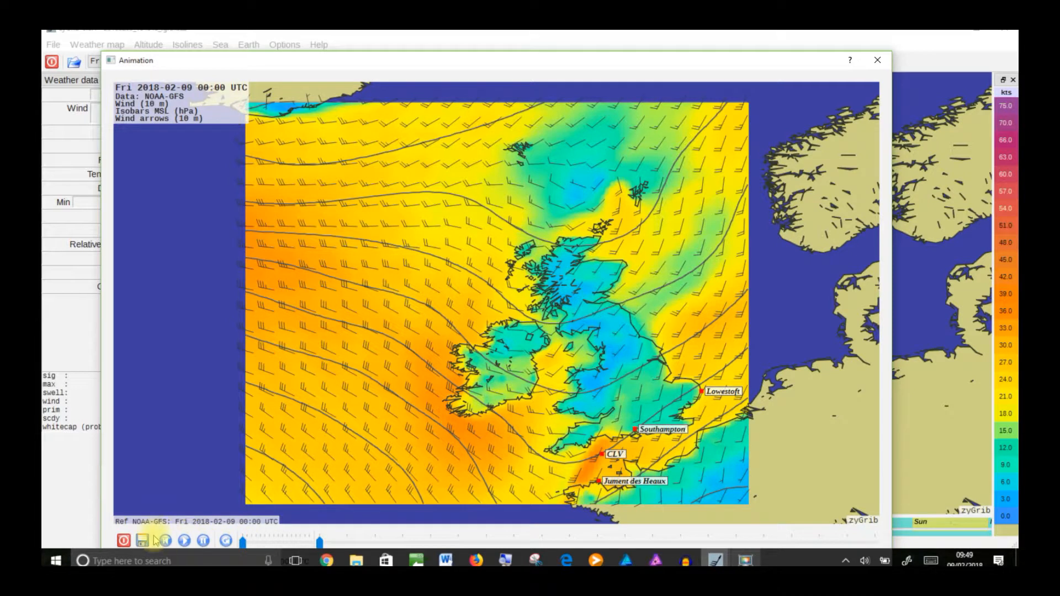
pyautogui.click(185, 541)
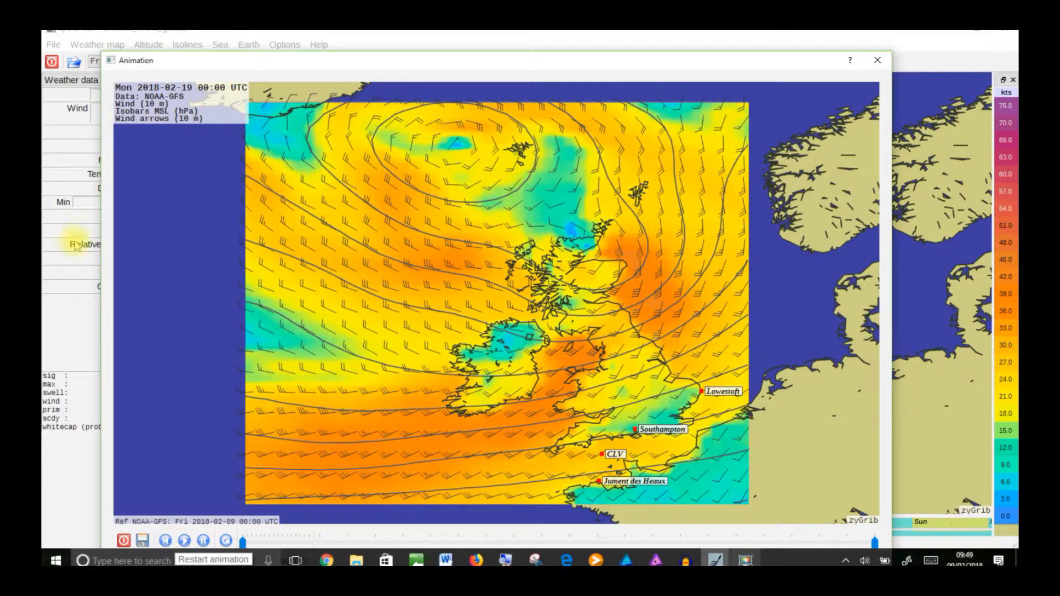
pyautogui.moveTo(415, 63); pyautogui.dragTo(425, 36)
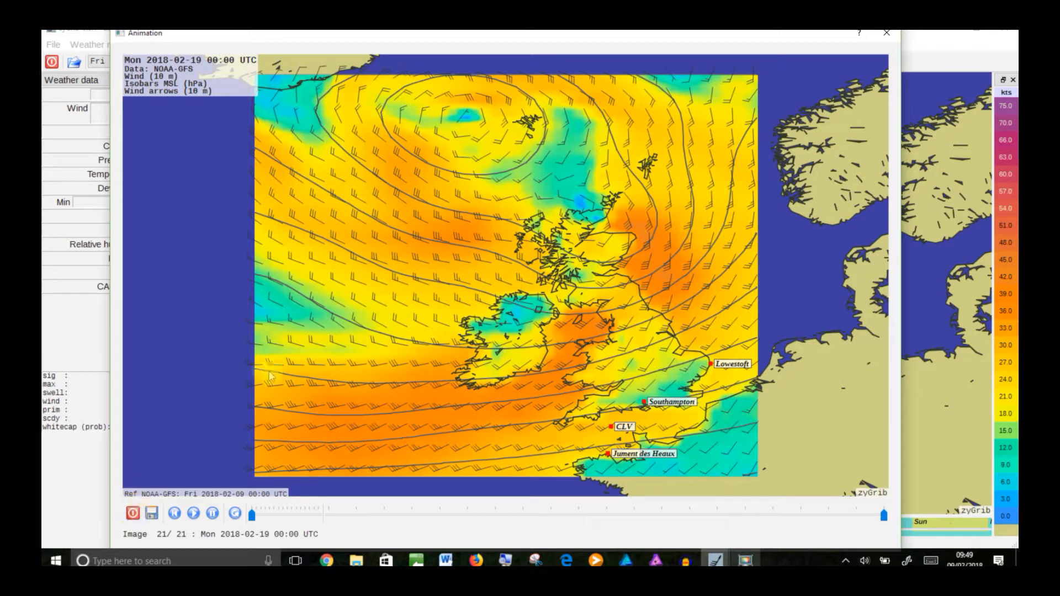
pyautogui.click(887, 36)
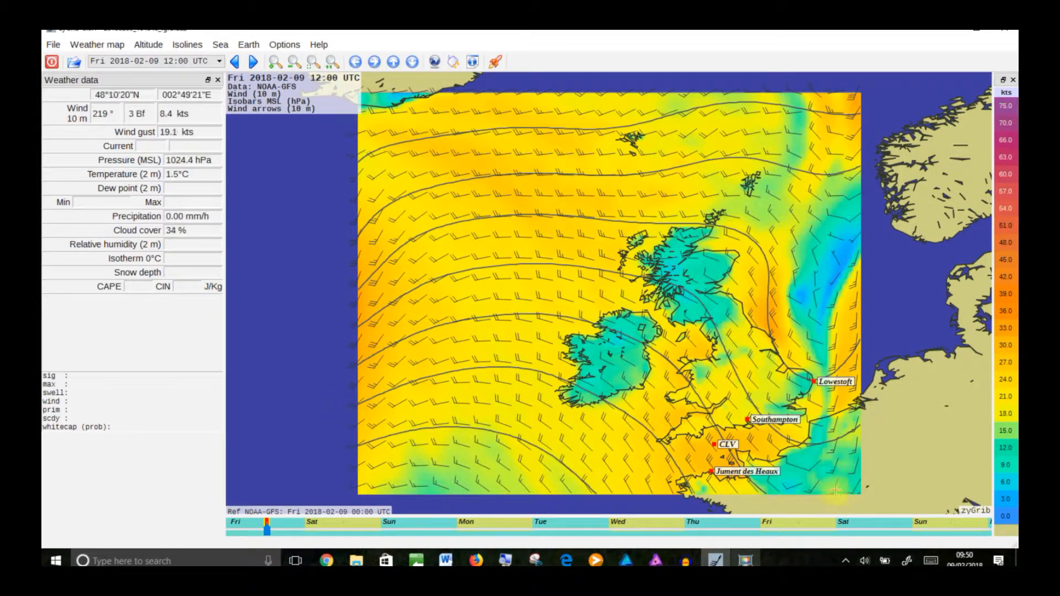
# - Review the forecast table for the CLV point of interest across its dates, and close it
pyautogui.click(714, 449)
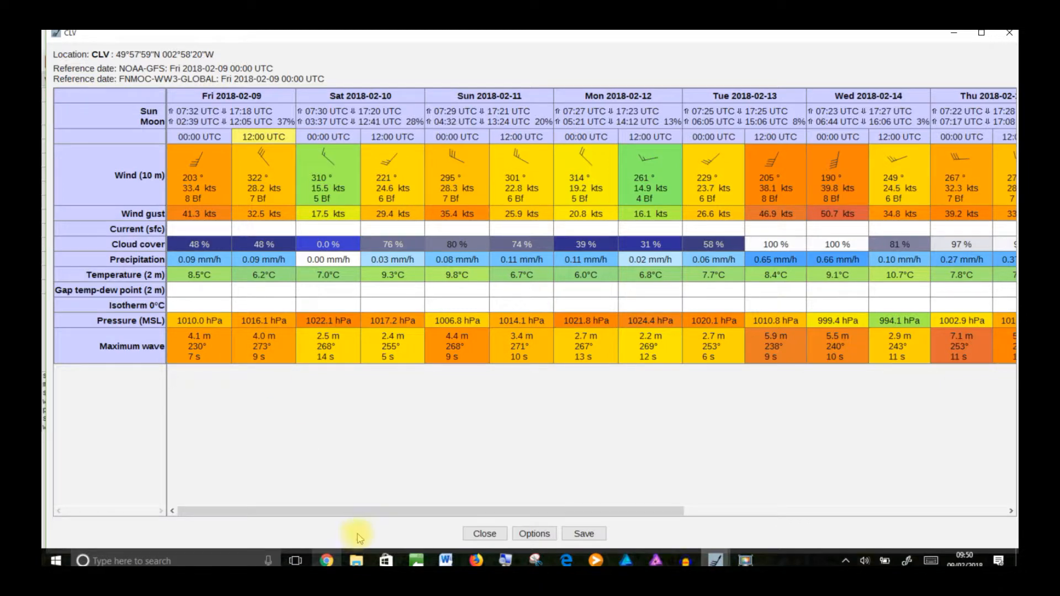
pyautogui.moveTo(371, 513); pyautogui.dragTo(444, 516)
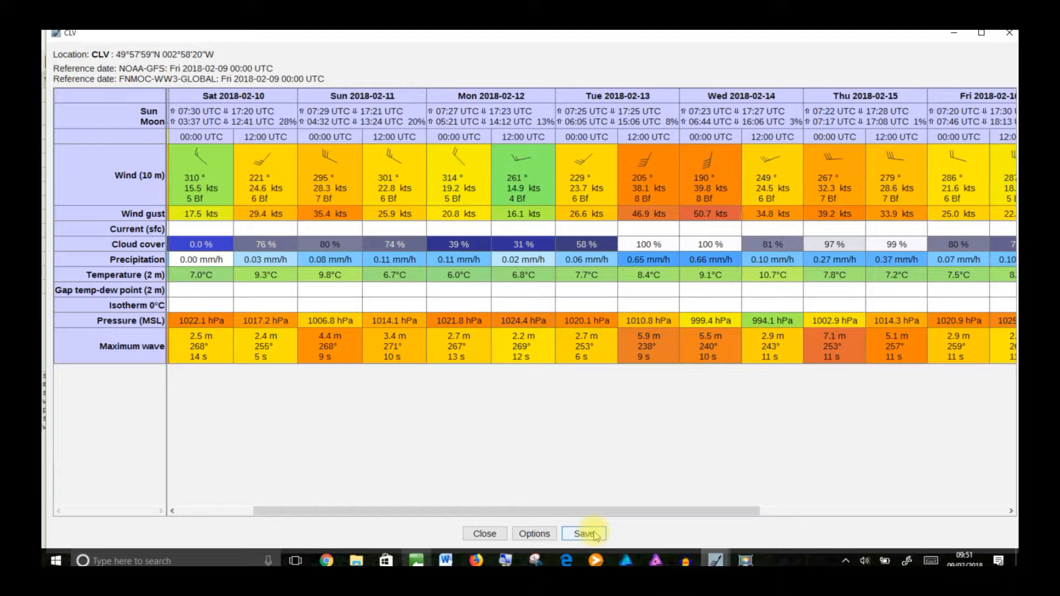
pyautogui.click(1010, 36)
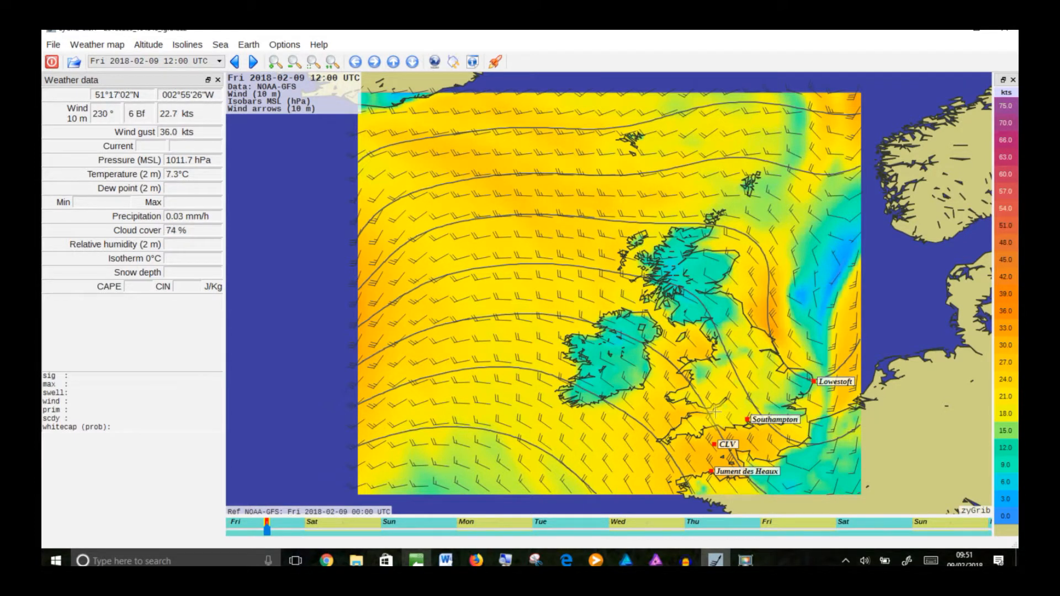
# - Select the central English Channel area for a GRIB download with a 3-hour interval and a 2-day period
pyautogui.moveTo(711, 414); pyautogui.dragTo(782, 457)
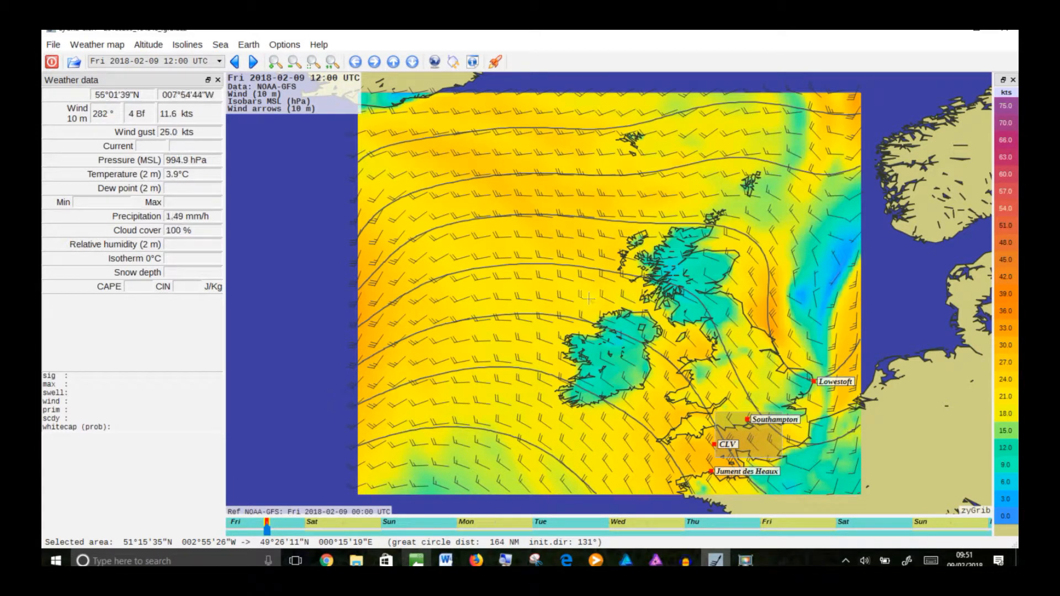
pyautogui.click(435, 62)
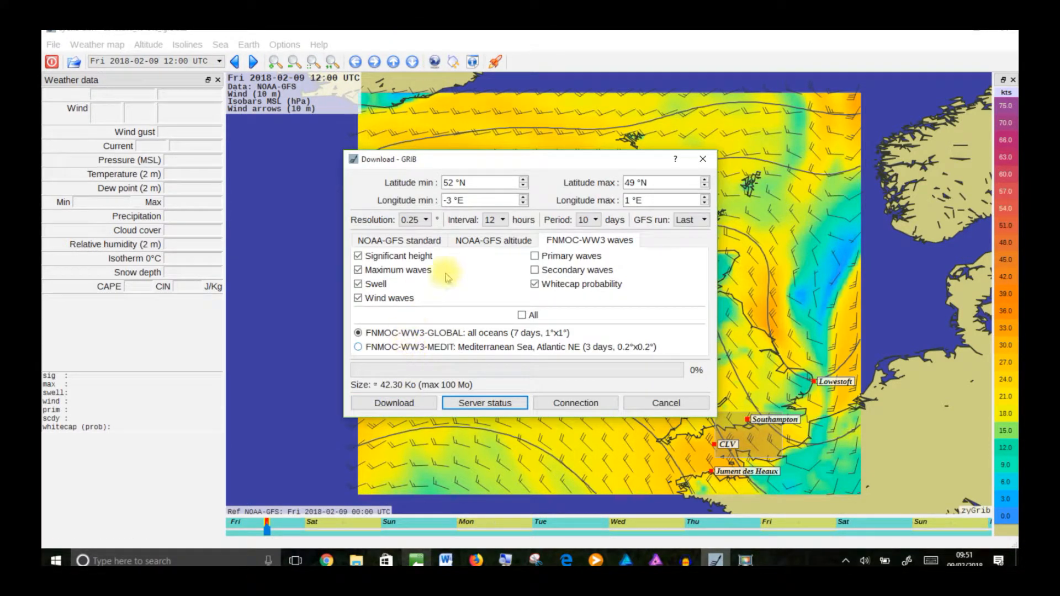
pyautogui.click(492, 221)
pyautogui.click(495, 228)
pyautogui.click(494, 224)
pyautogui.click(491, 234)
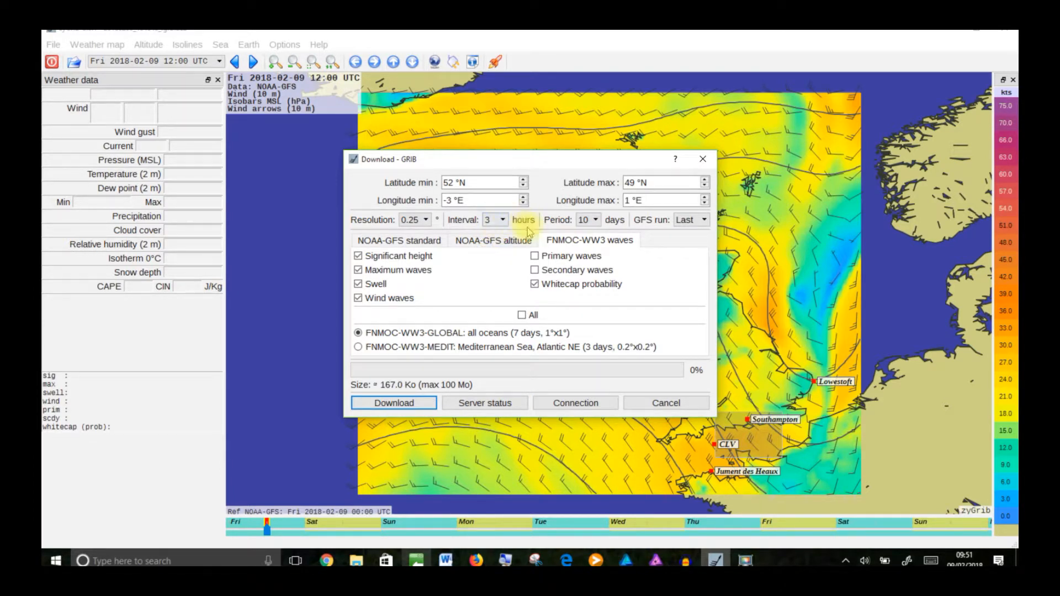
pyautogui.click(595, 219)
pyautogui.click(581, 242)
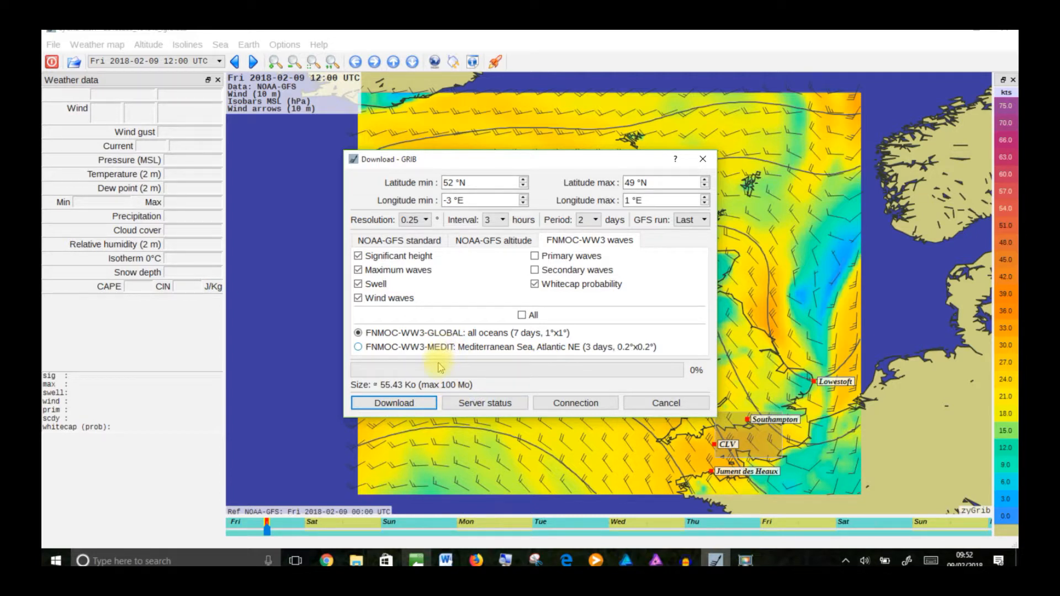
# - Download the English Channel GRIB data and save it as 20180209_105240_.grb in the grib folder
pyautogui.click(417, 403)
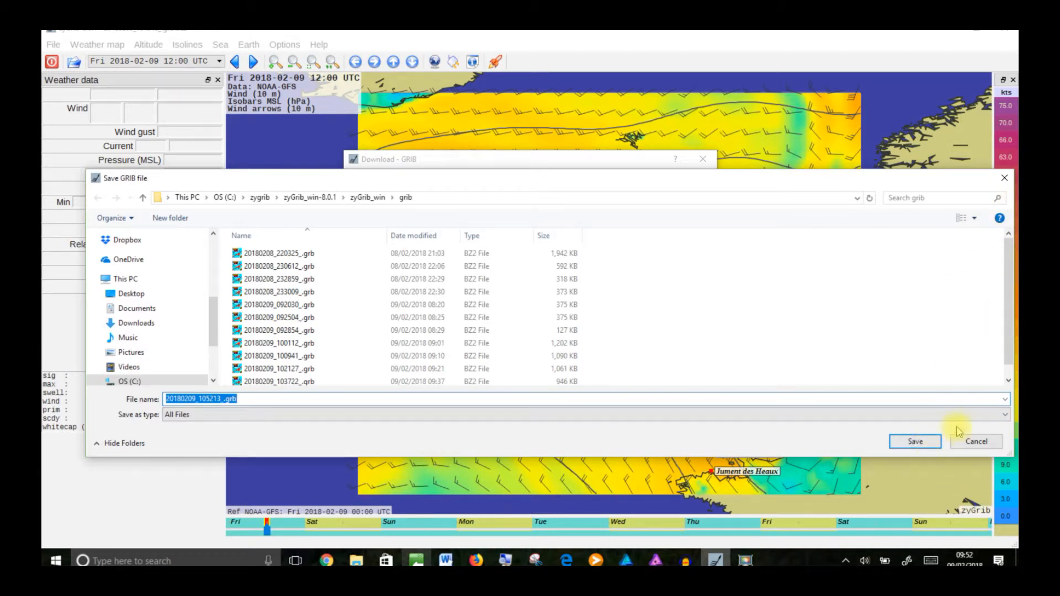
pyautogui.click(966, 442)
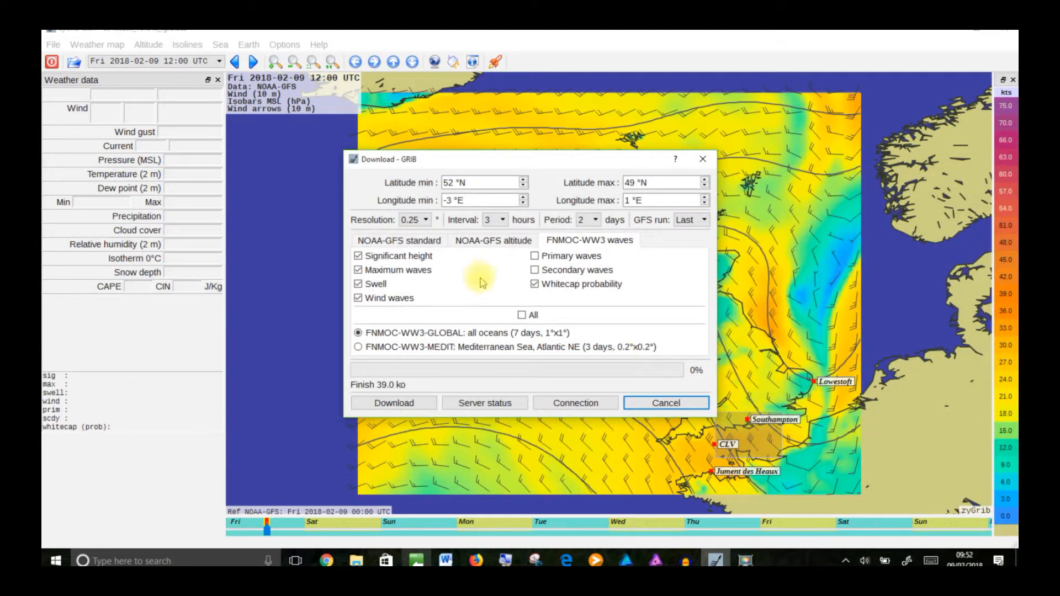
pyautogui.click(359, 348)
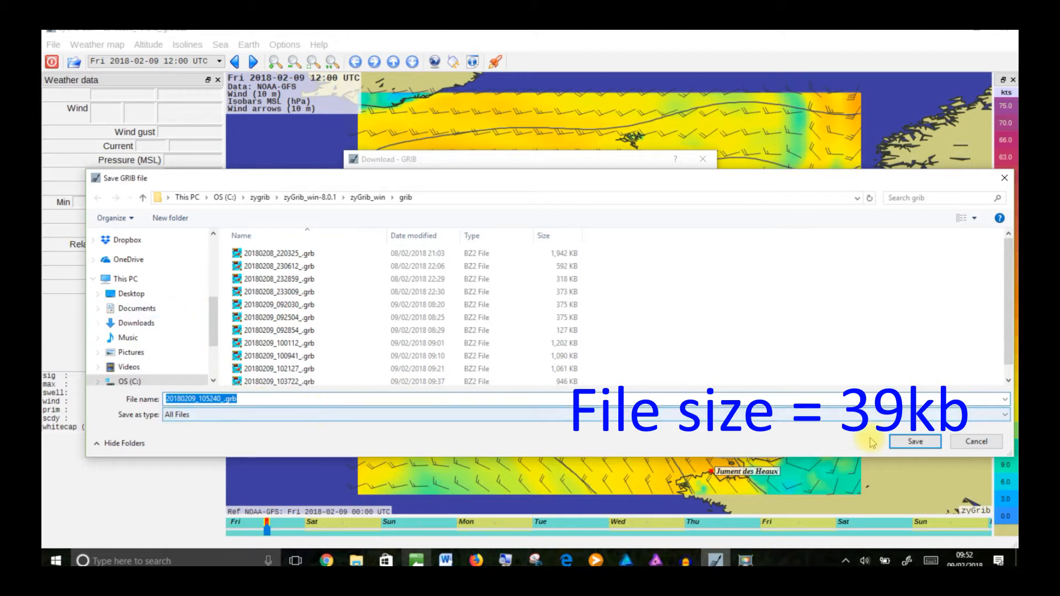
pyautogui.click(916, 442)
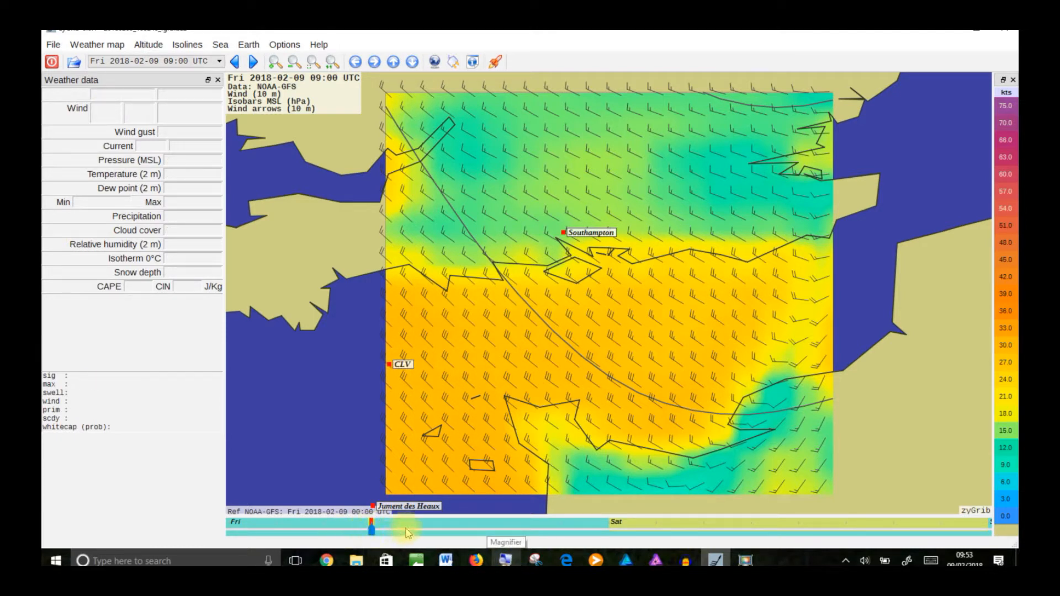
pyautogui.moveTo(370, 529); pyautogui.dragTo(703, 529)
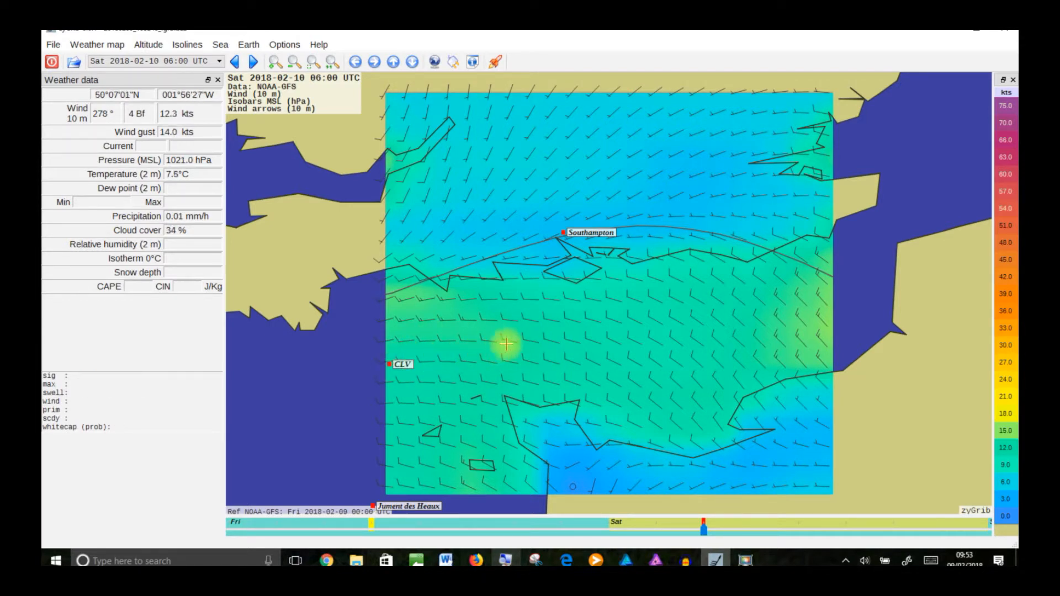
pyautogui.rightClick(539, 338)
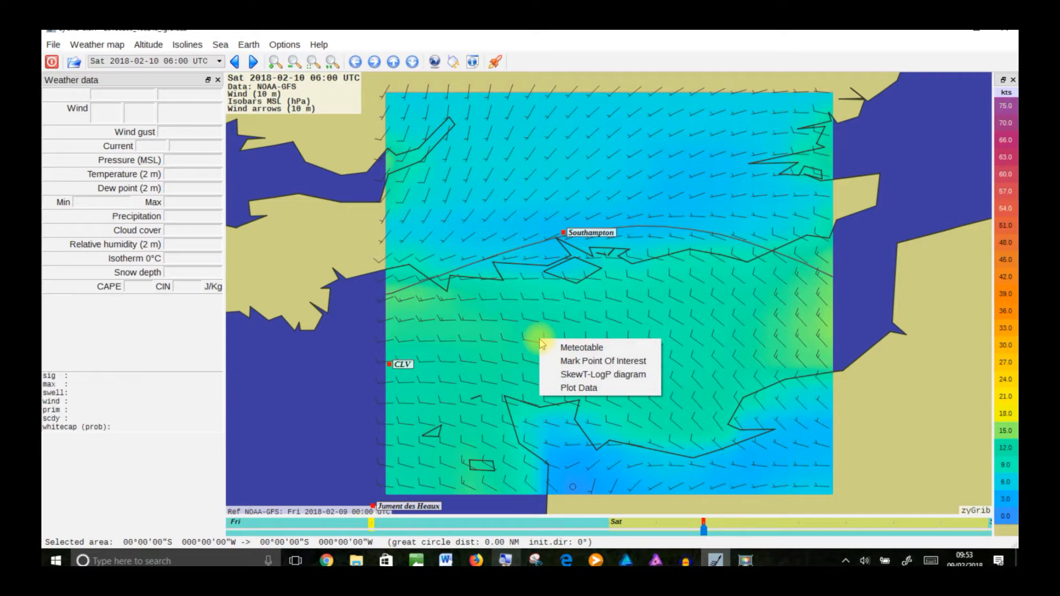
pyautogui.click(567, 348)
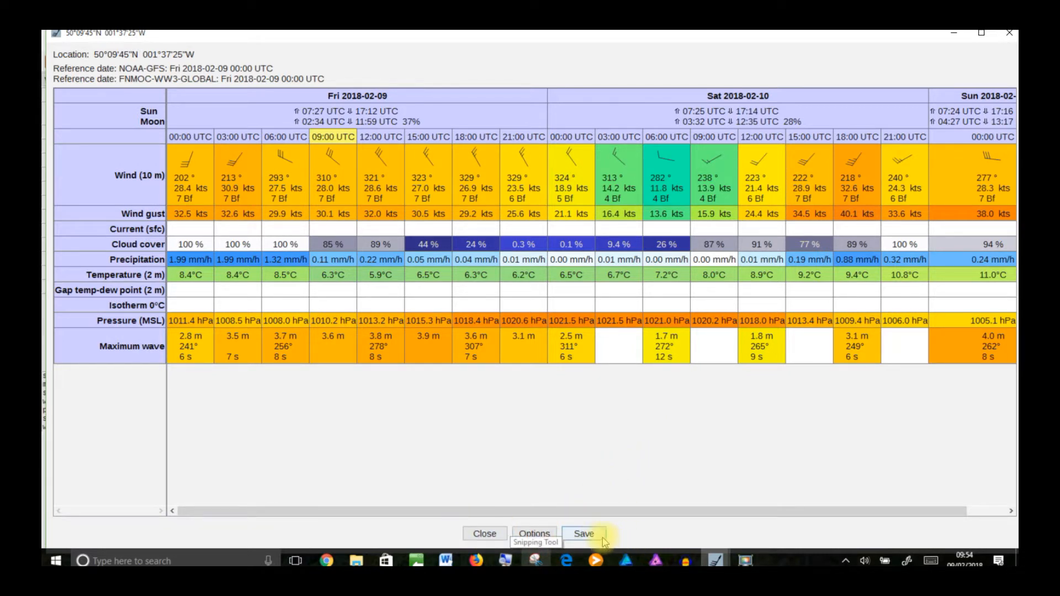
pyautogui.click(484, 534)
pyautogui.moveTo(533, 459); pyautogui.dragTo(599, 502)
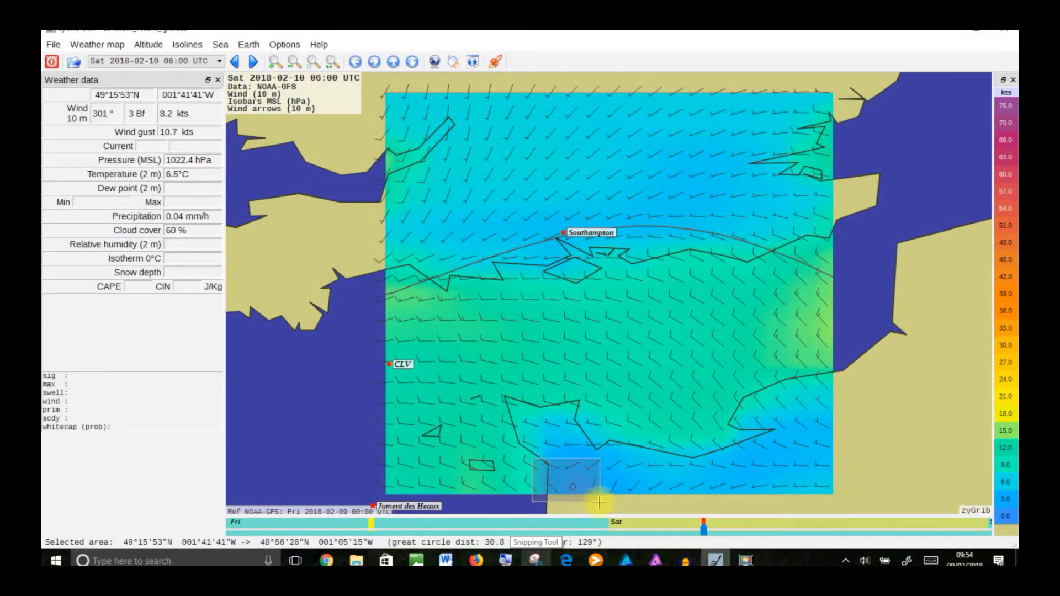
pyautogui.click(933, 346)
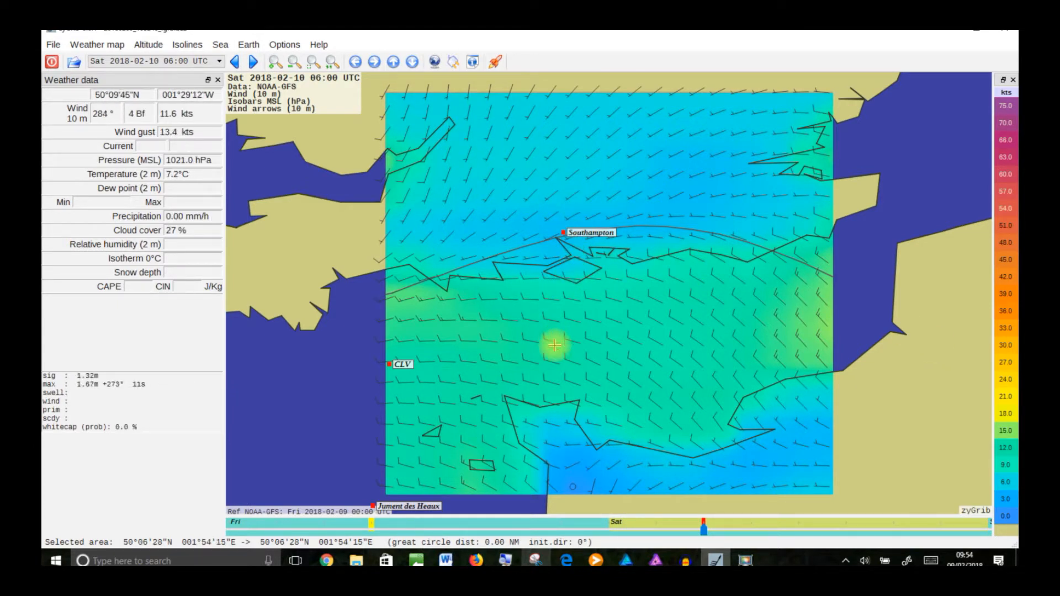
pyautogui.moveTo(745, 560)
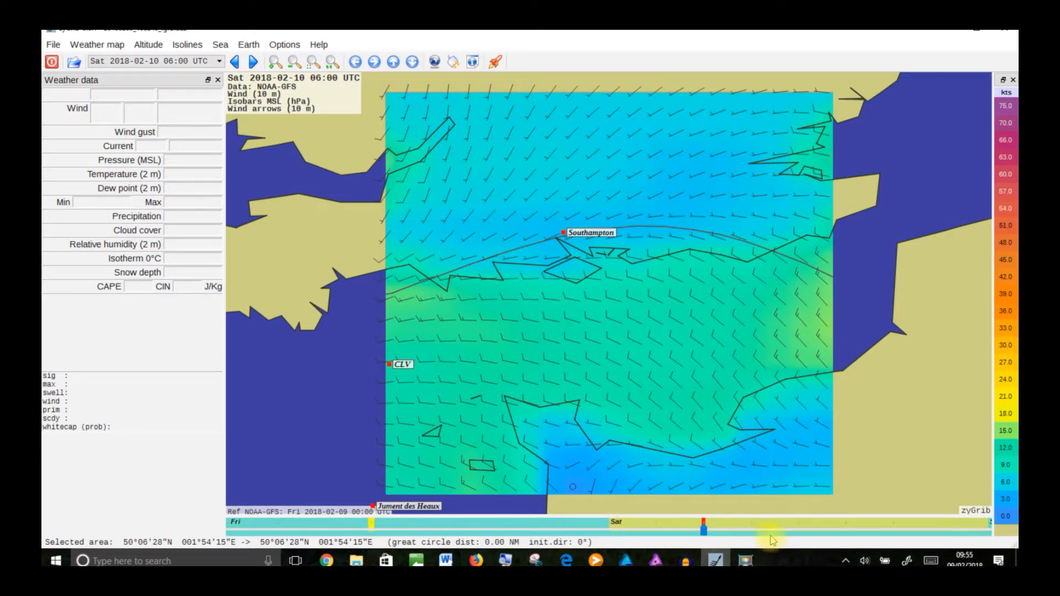
# - Advance the displayed forecast time through 09:00 to 12:00 UTC on Sat 2018-02-10
pyautogui.moveTo(704, 529); pyautogui.dragTo(775, 533)
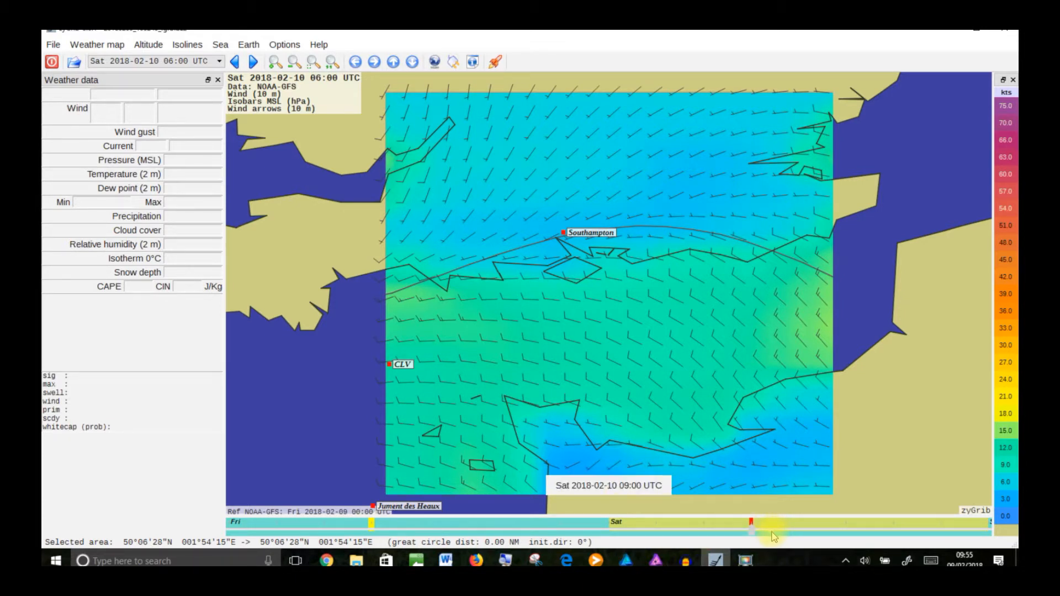
pyautogui.moveTo(772, 533); pyautogui.dragTo(771, 533)
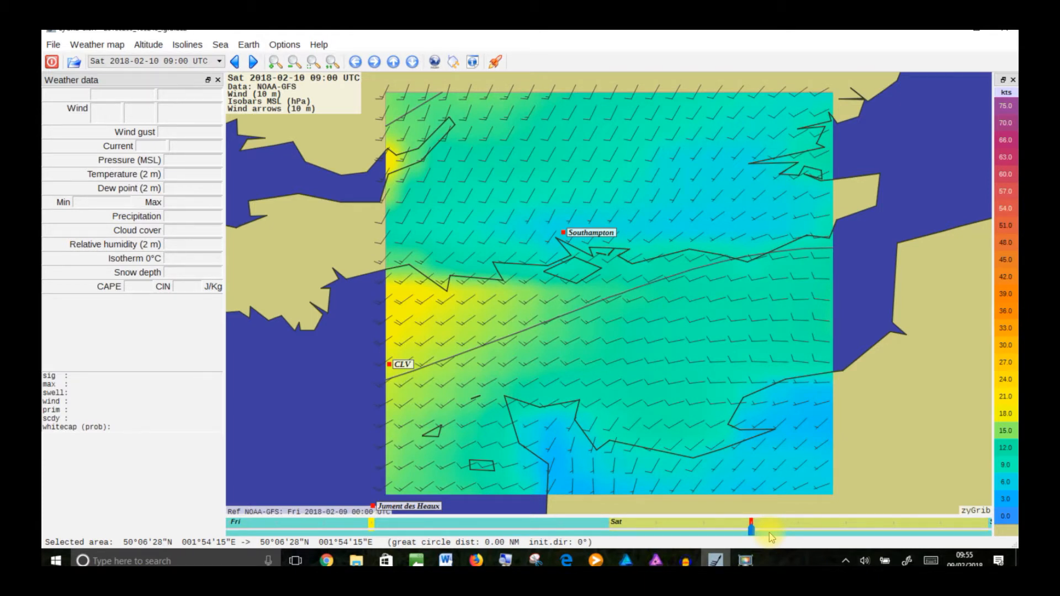
pyautogui.click(752, 526)
pyautogui.moveTo(752, 526); pyautogui.dragTo(801, 532)
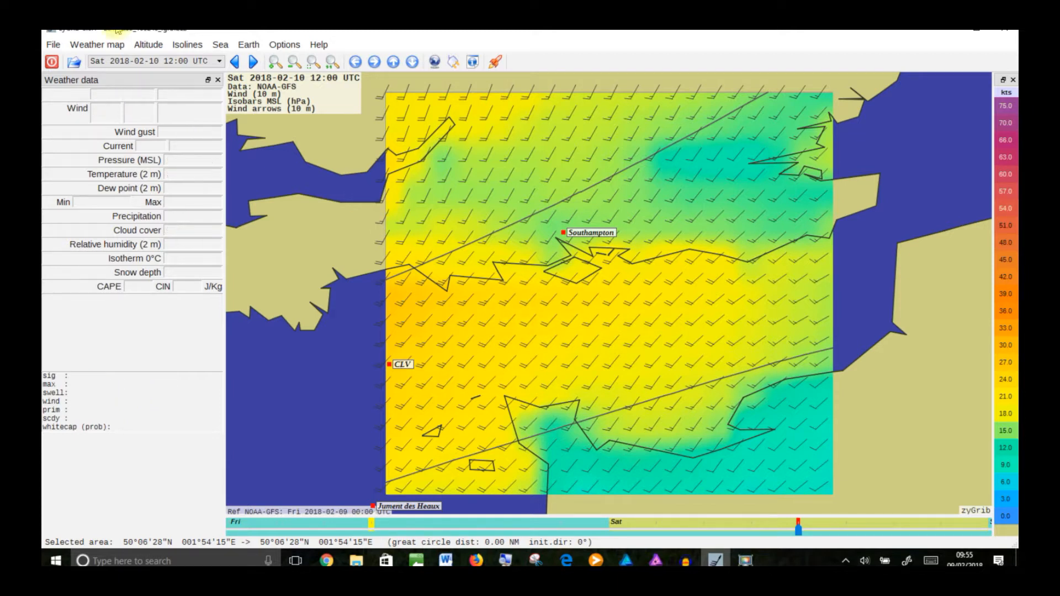
# - Turn off the wind colour map and the wind arrows on the weather map
pyautogui.click(84, 48)
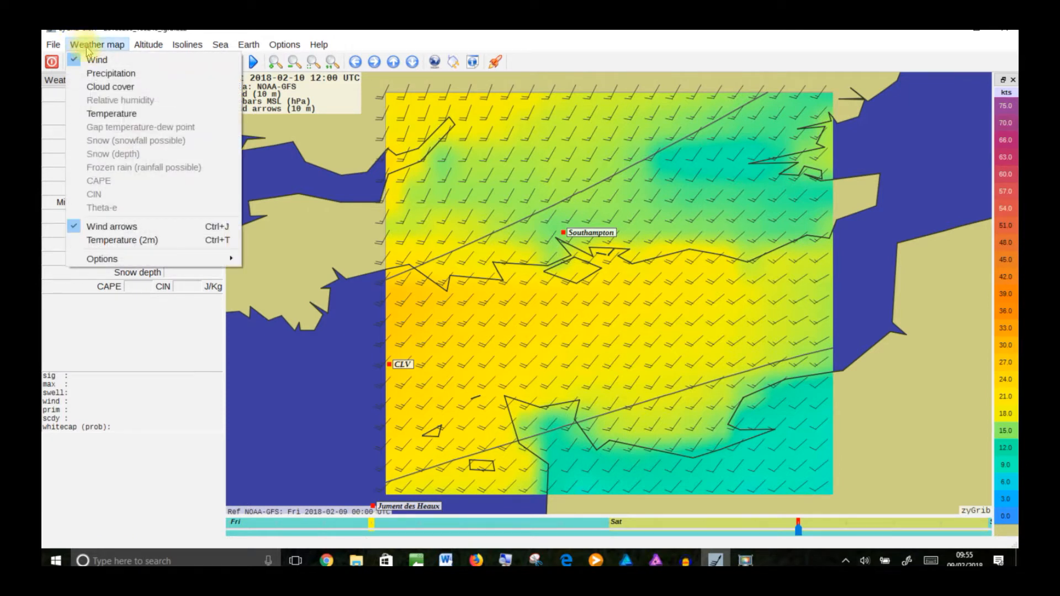
pyautogui.click(91, 60)
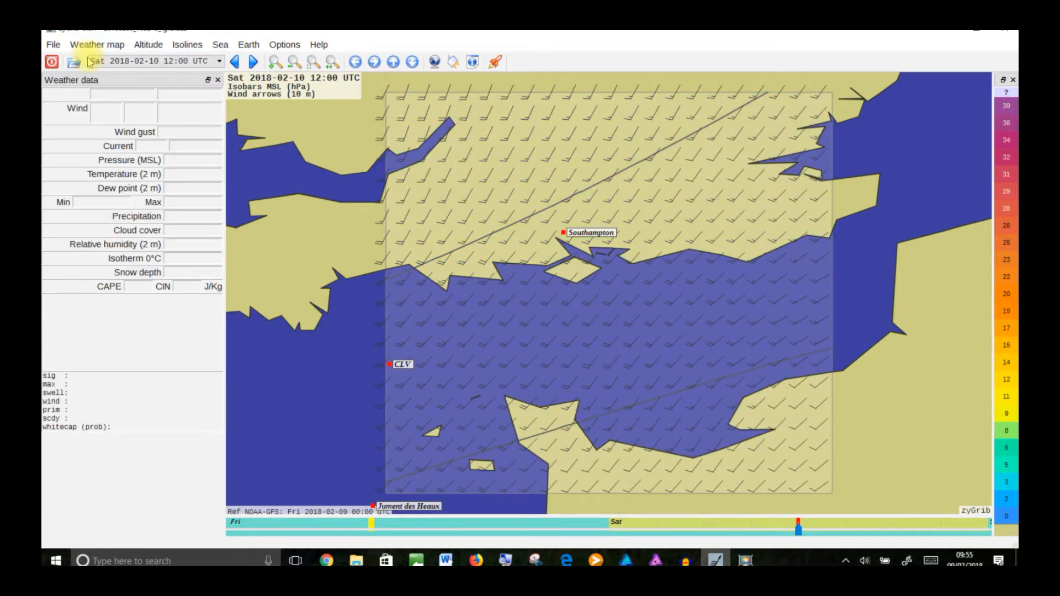
pyautogui.click(91, 47)
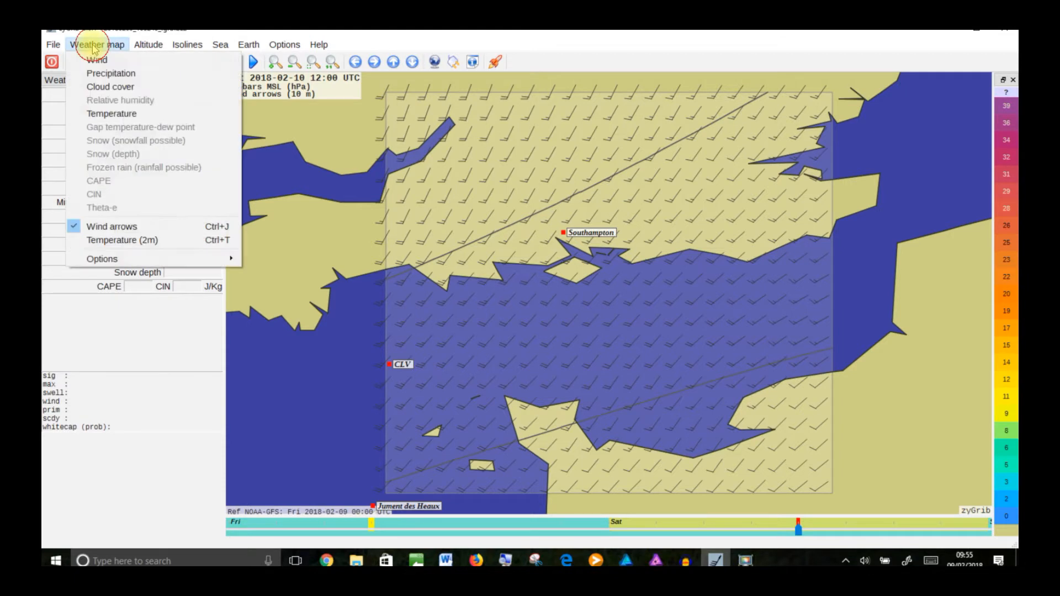
pyautogui.click(99, 227)
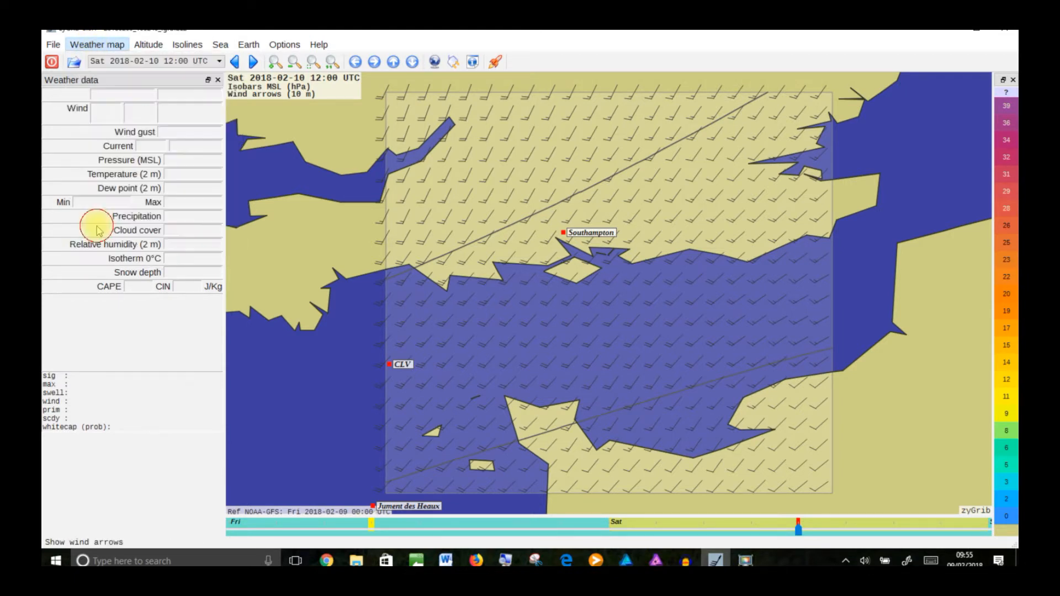
# - Display the significant wave height map and set the wave arrows to Swell
pyautogui.click(220, 45)
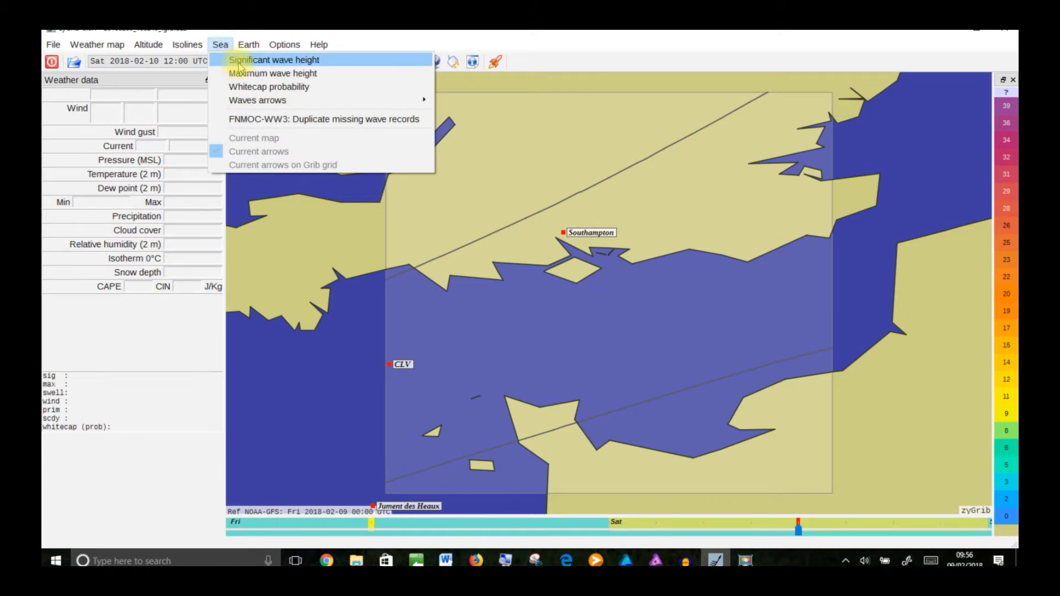
pyautogui.click(238, 60)
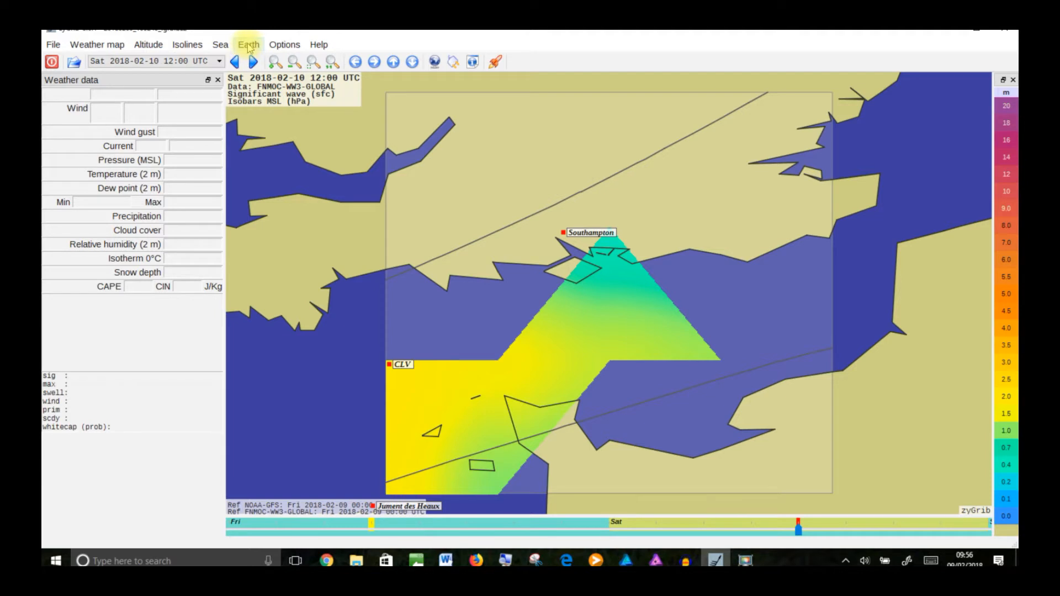
pyautogui.click(224, 48)
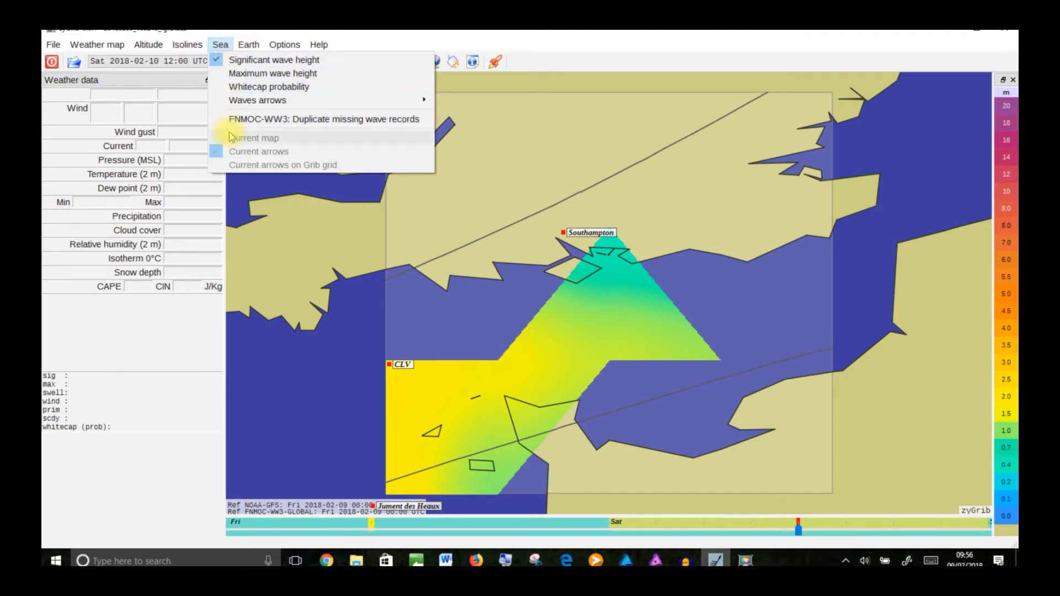
pyautogui.moveTo(235, 109)
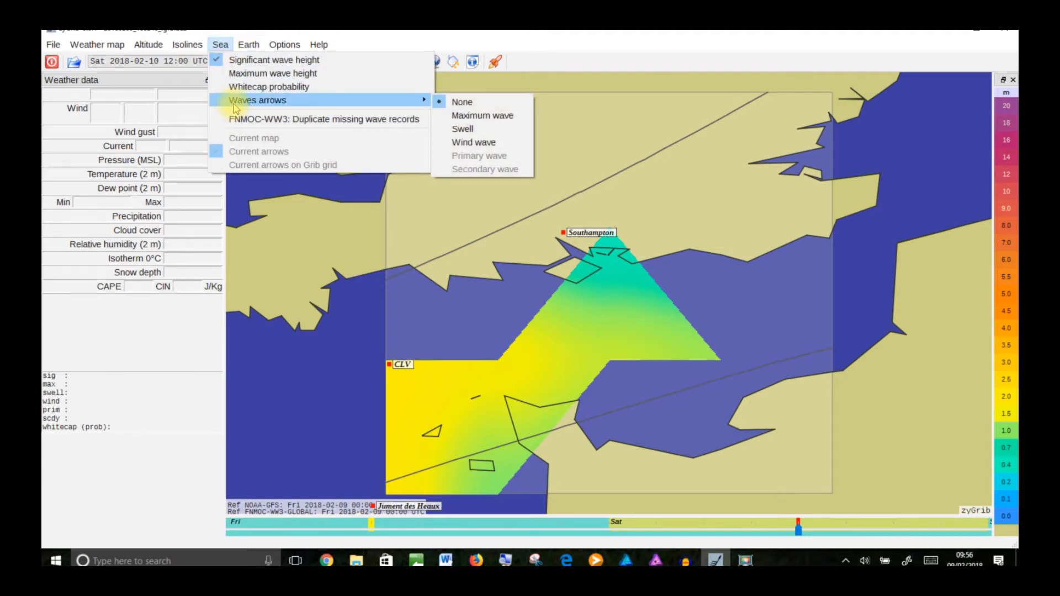
pyautogui.click(461, 128)
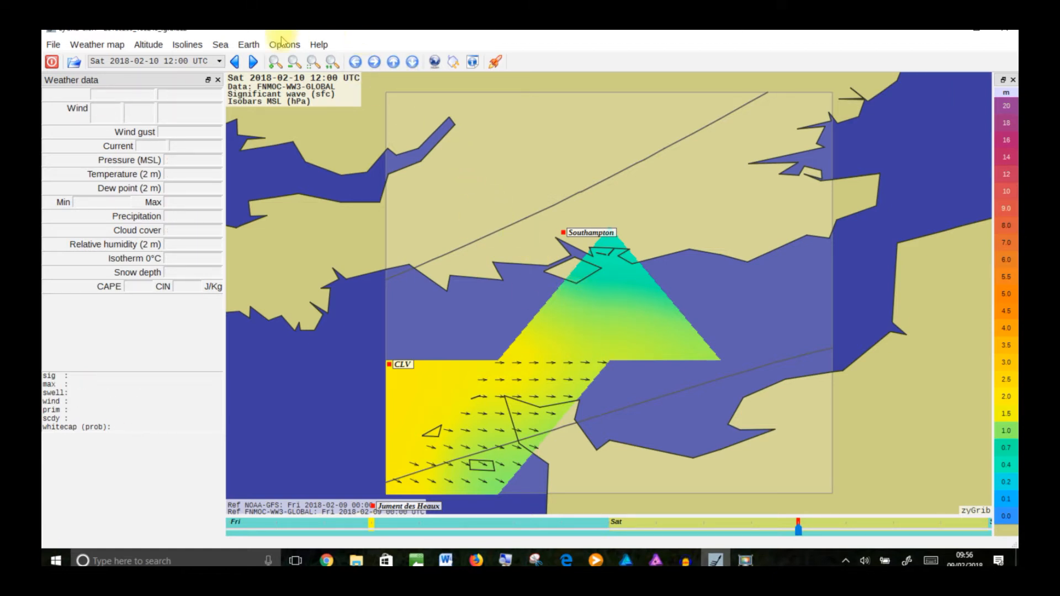
# - Change the wave arrows on the significant wave height map to Wind wave
pyautogui.click(221, 46)
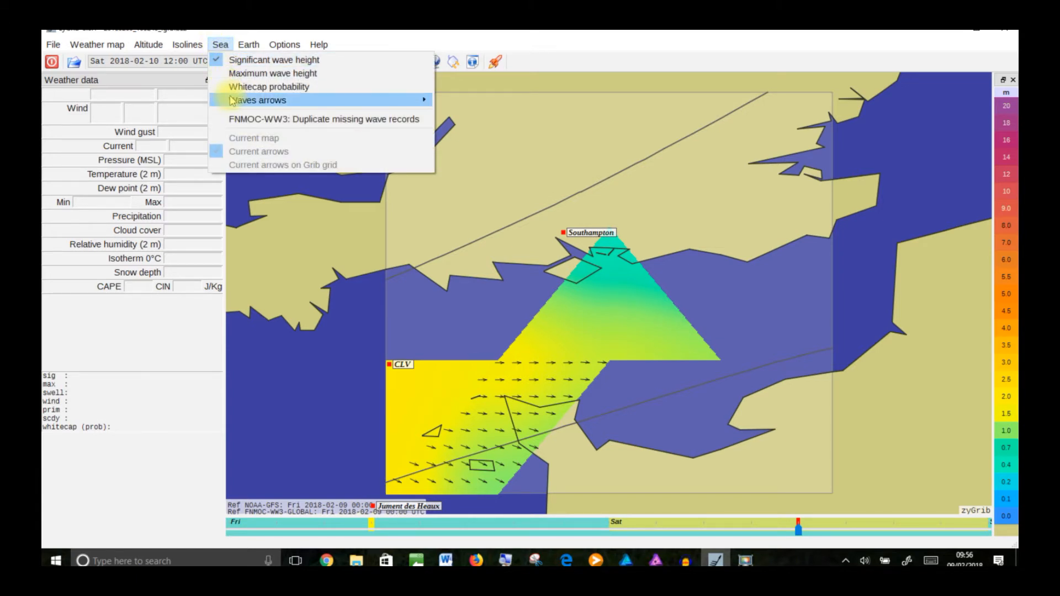
pyautogui.moveTo(232, 101)
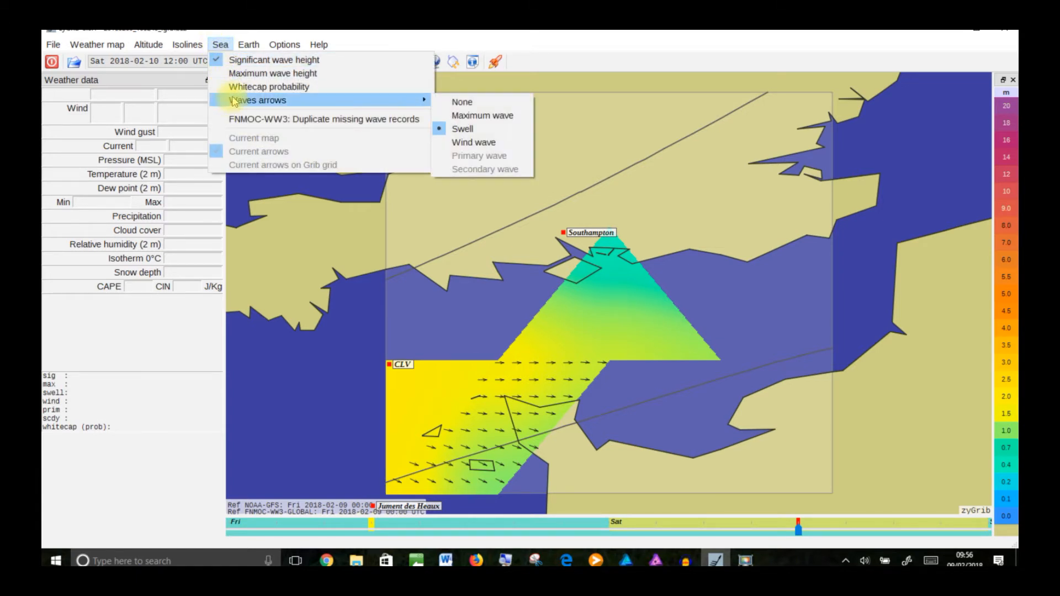
pyautogui.click(469, 143)
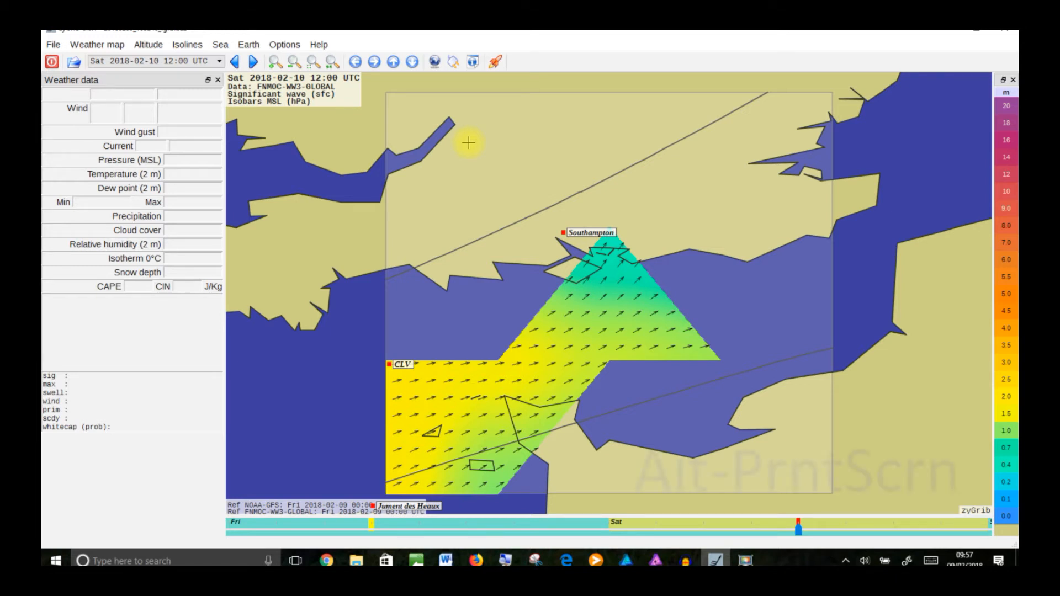
# - Capture the zyGrib window as a screenshot, switch to Microsoft Word, and paste the image into the blank document
pyautogui.press('alt')
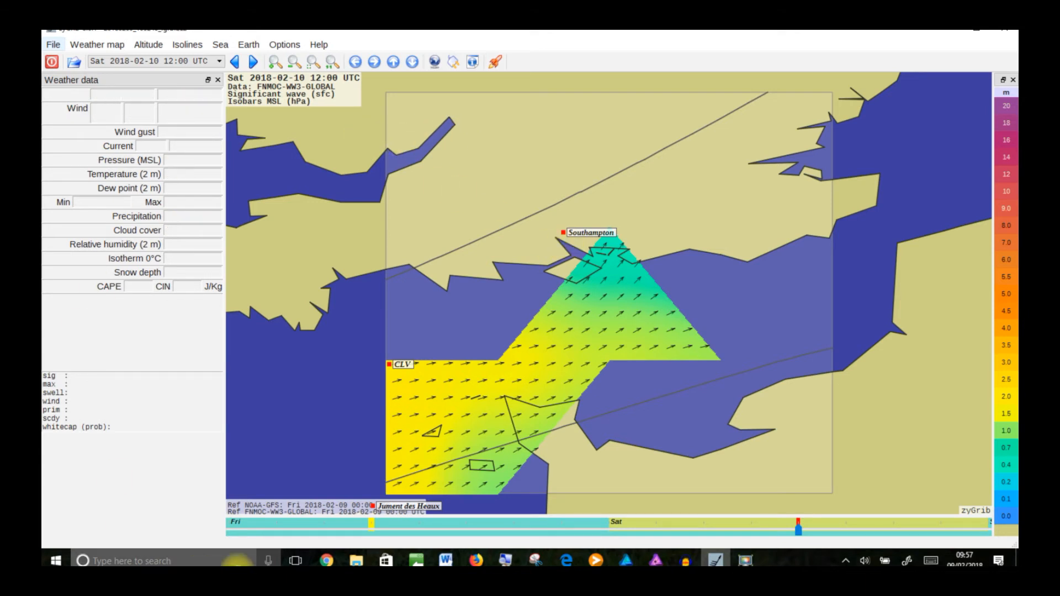
pyautogui.click(444, 558)
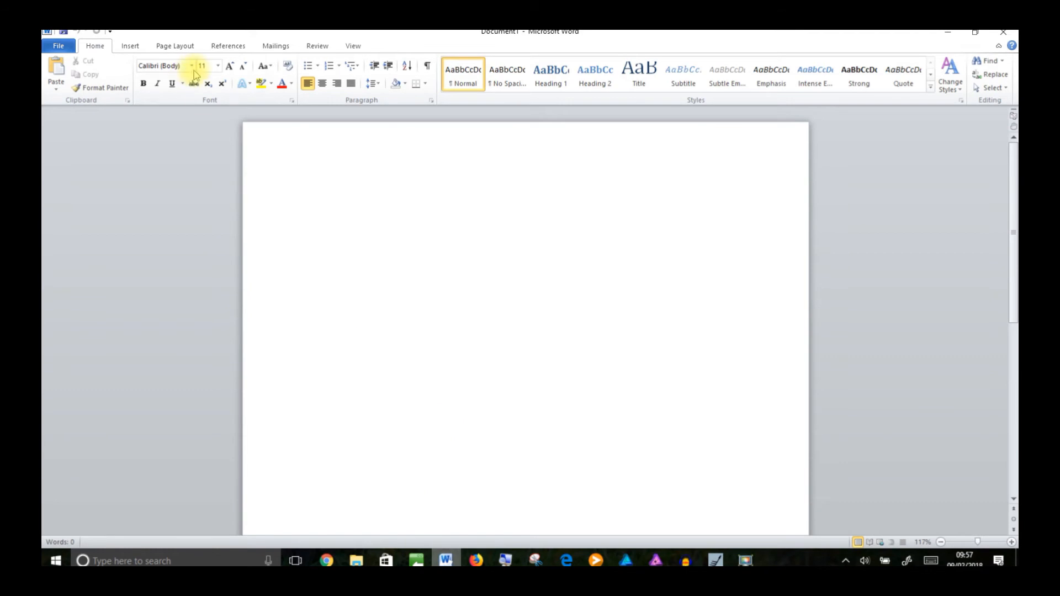
pyautogui.rightClick(323, 210)
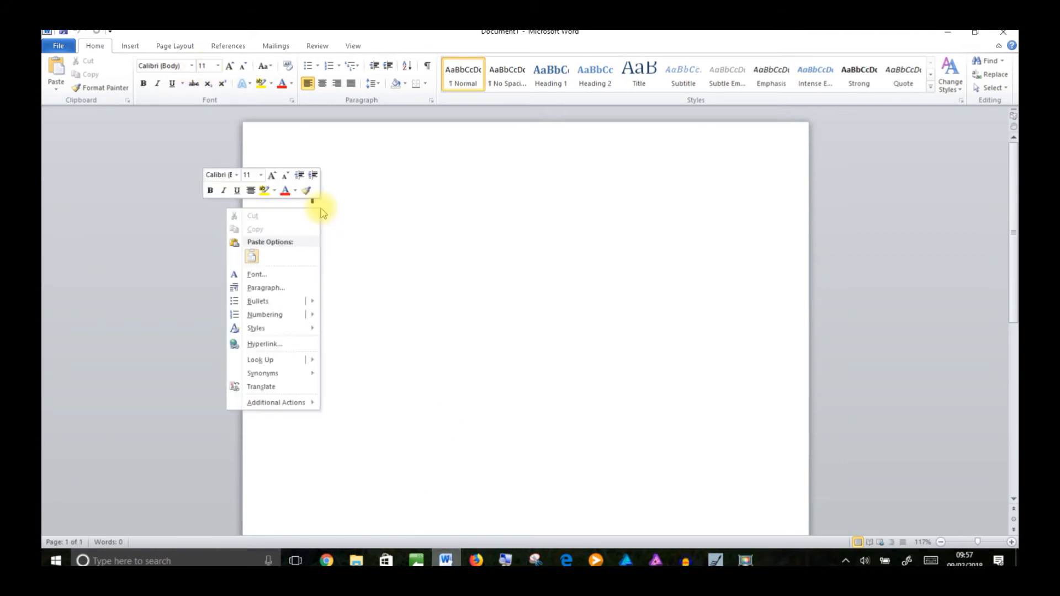
pyautogui.click(274, 243)
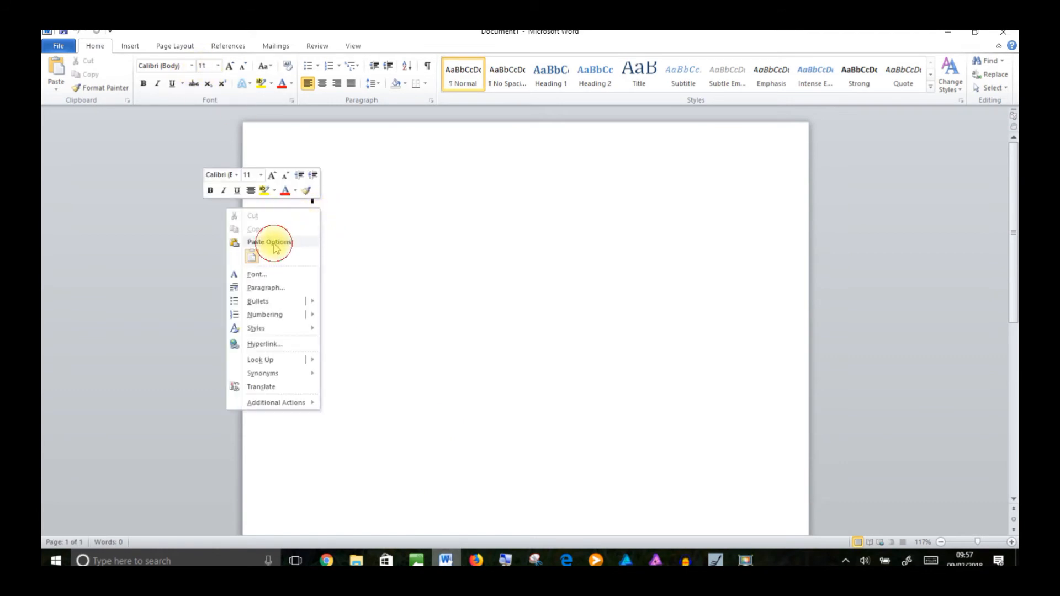
pyautogui.click(252, 256)
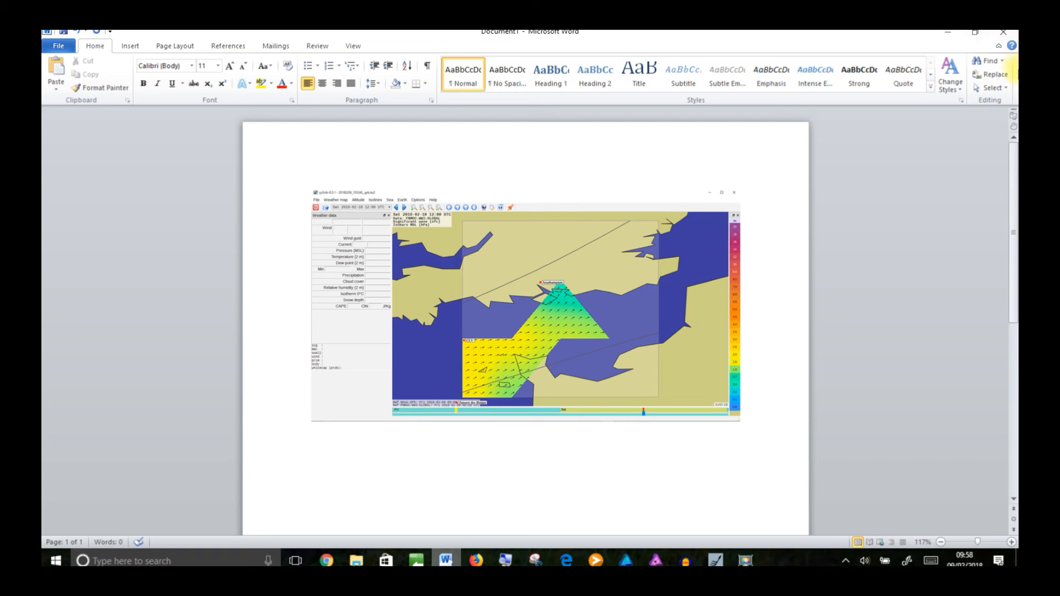
# - Close the Word document without saving it and return to zyGrib
pyautogui.click(1006, 42)
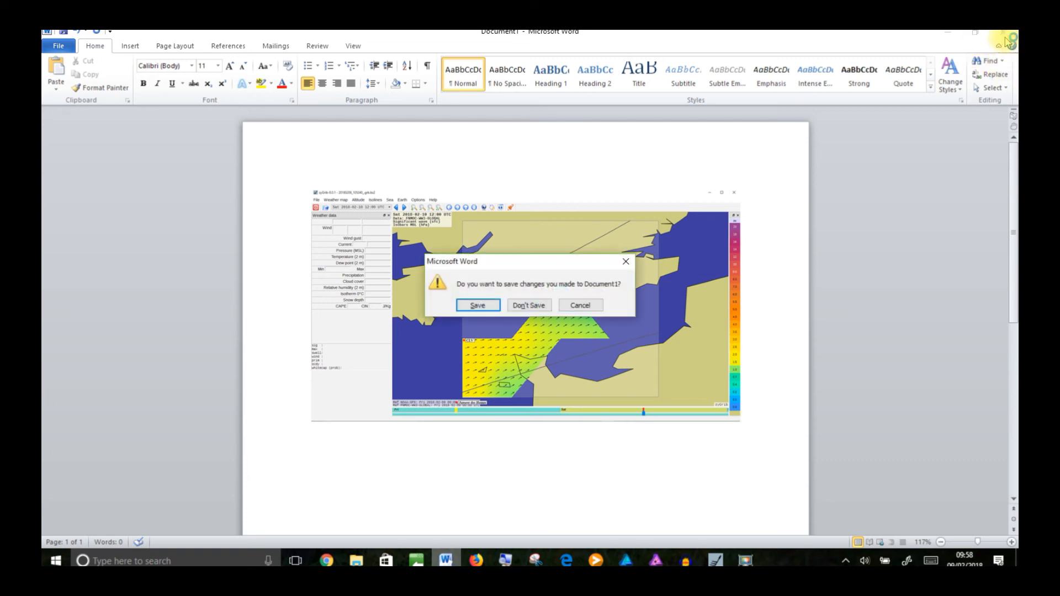
pyautogui.click(528, 305)
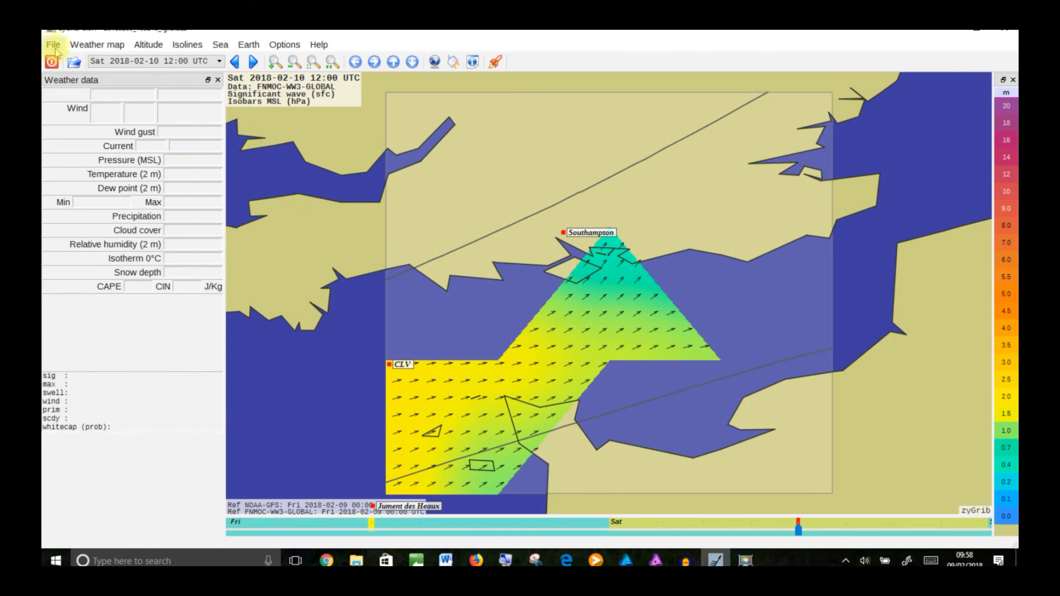
# - Turn off the significant wave height map and set the wave arrows to None
pyautogui.click(221, 44)
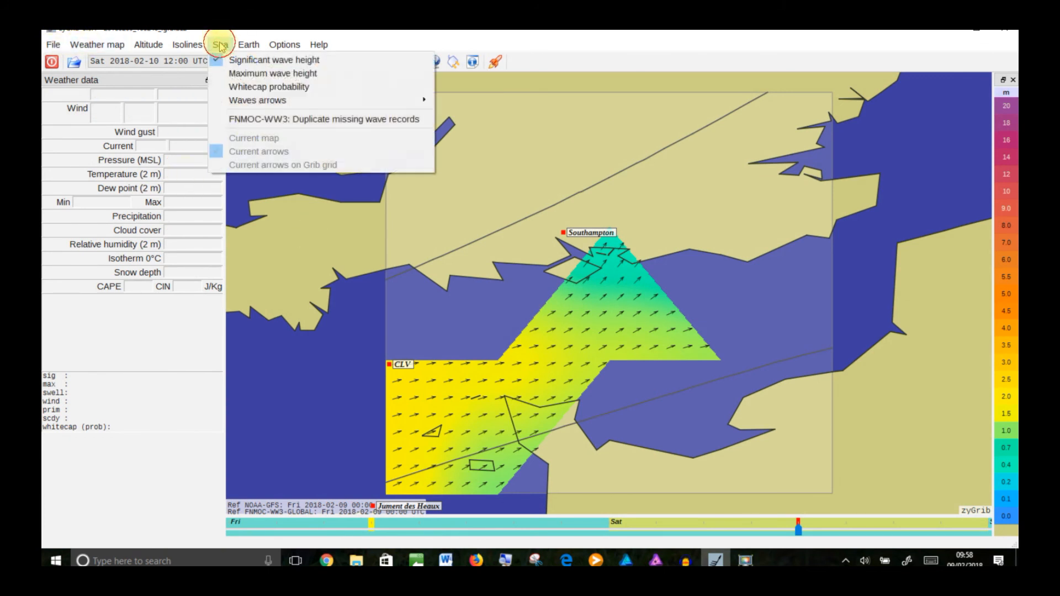
pyautogui.click(238, 63)
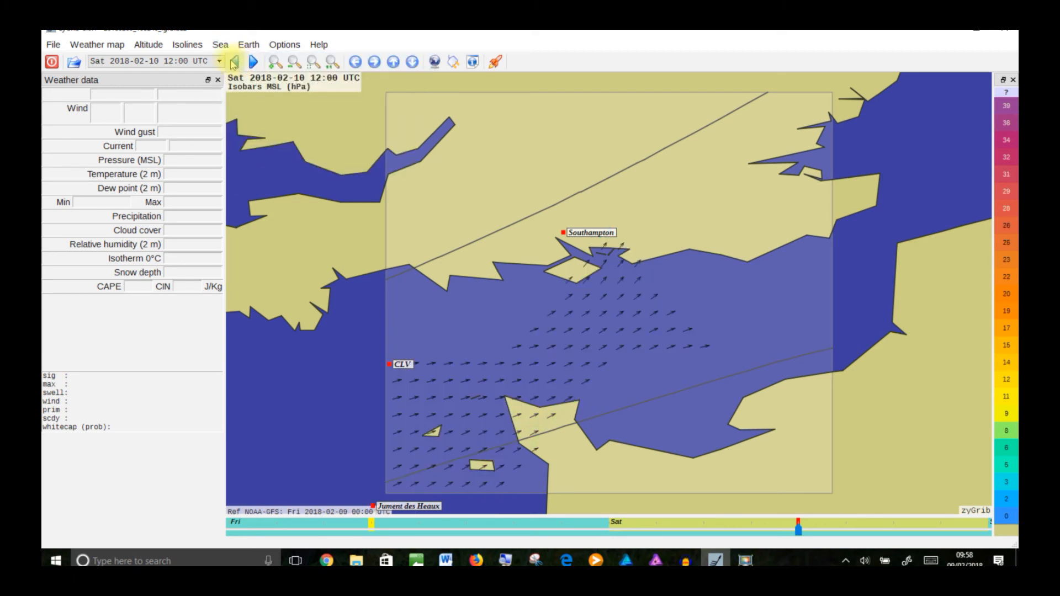
pyautogui.click(220, 45)
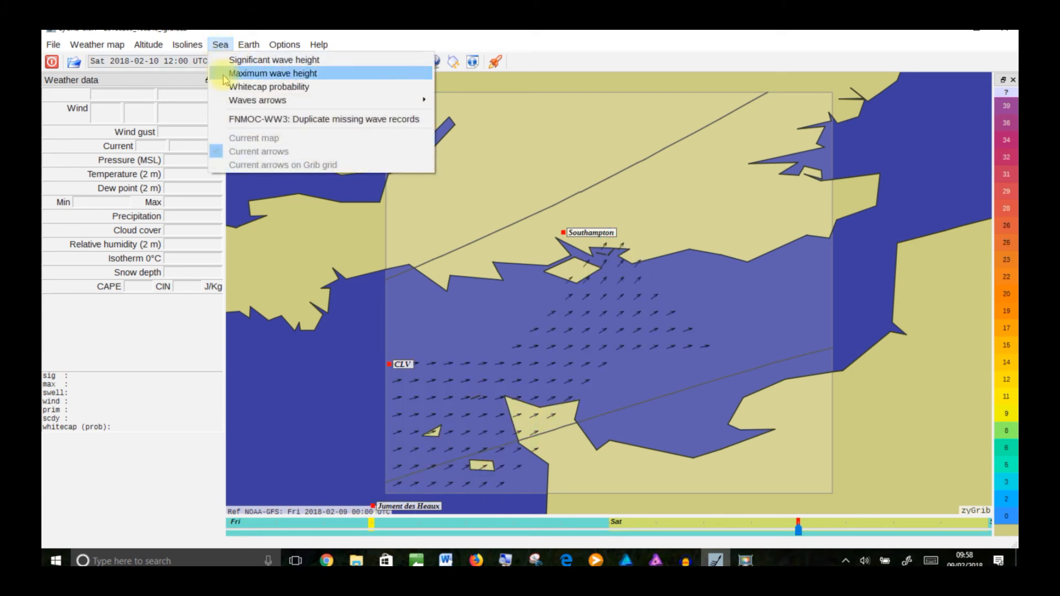
pyautogui.moveTo(317, 101)
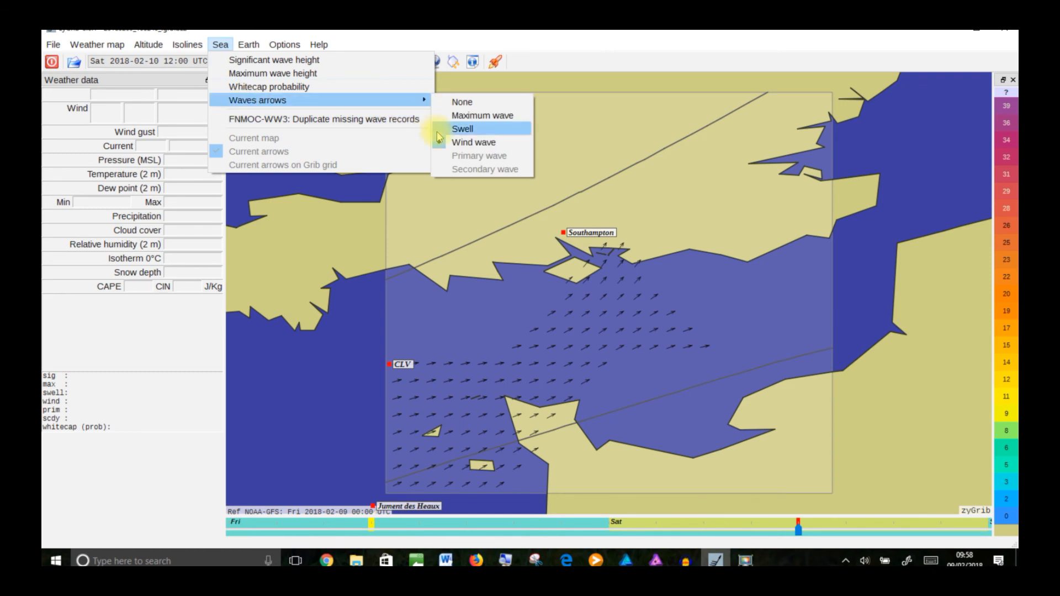
pyautogui.click(463, 102)
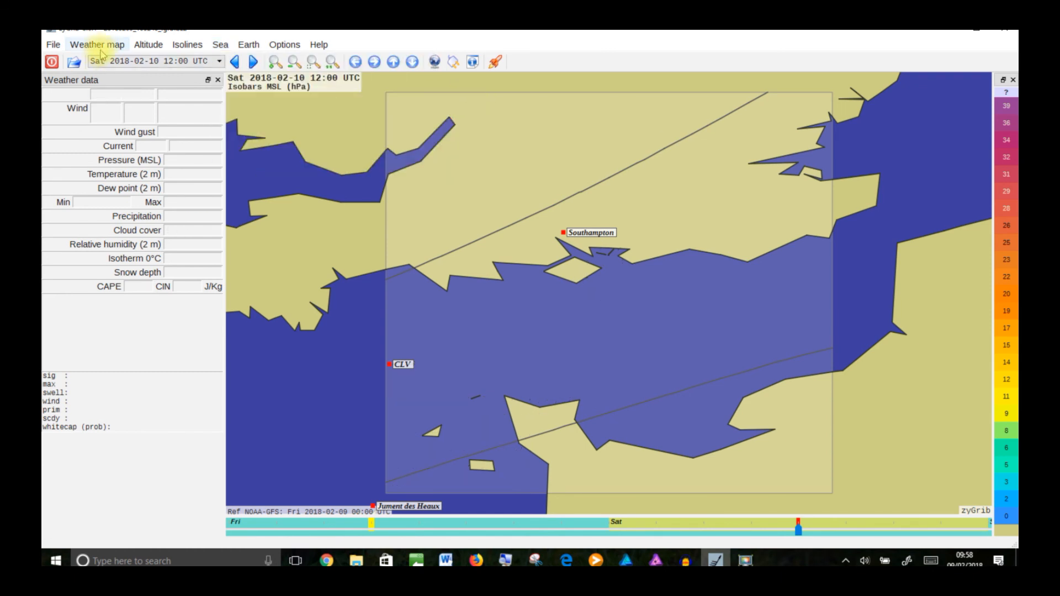
# - Display the wind colour map and the wind arrows on the weather map again
pyautogui.click(84, 46)
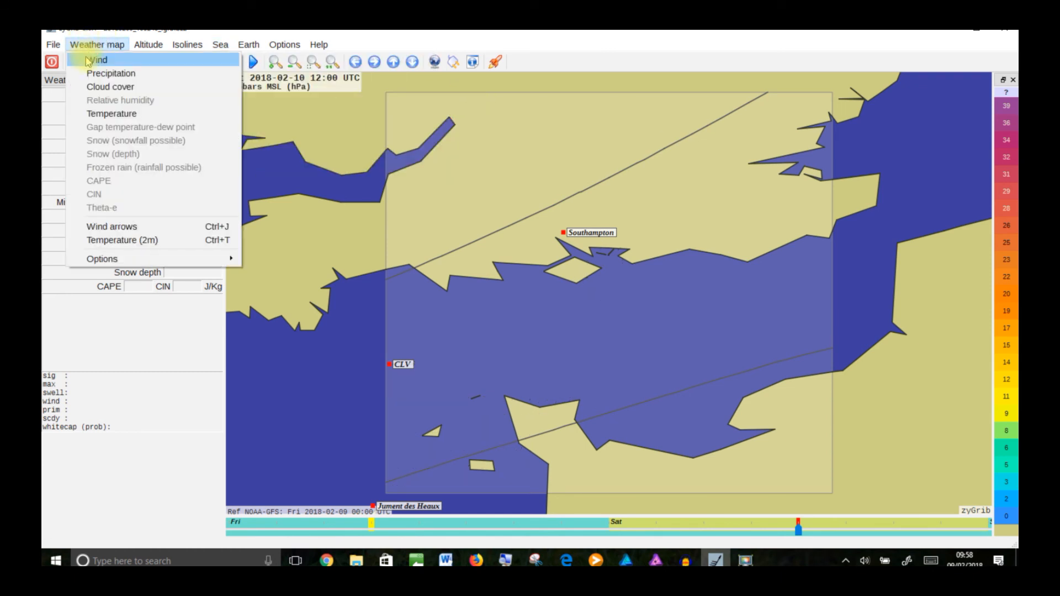
pyautogui.click(88, 61)
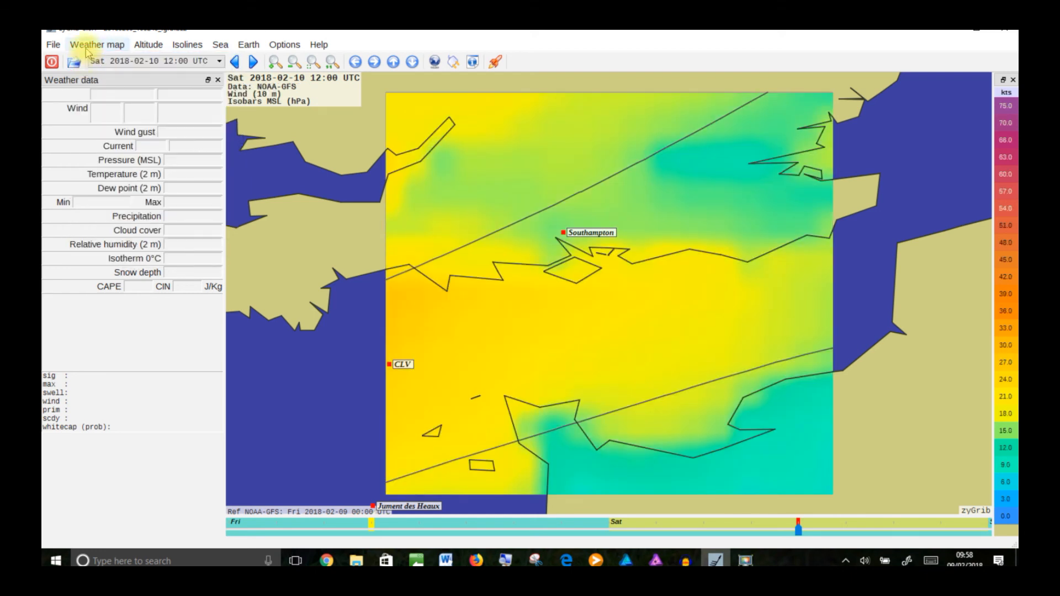
pyautogui.click(87, 44)
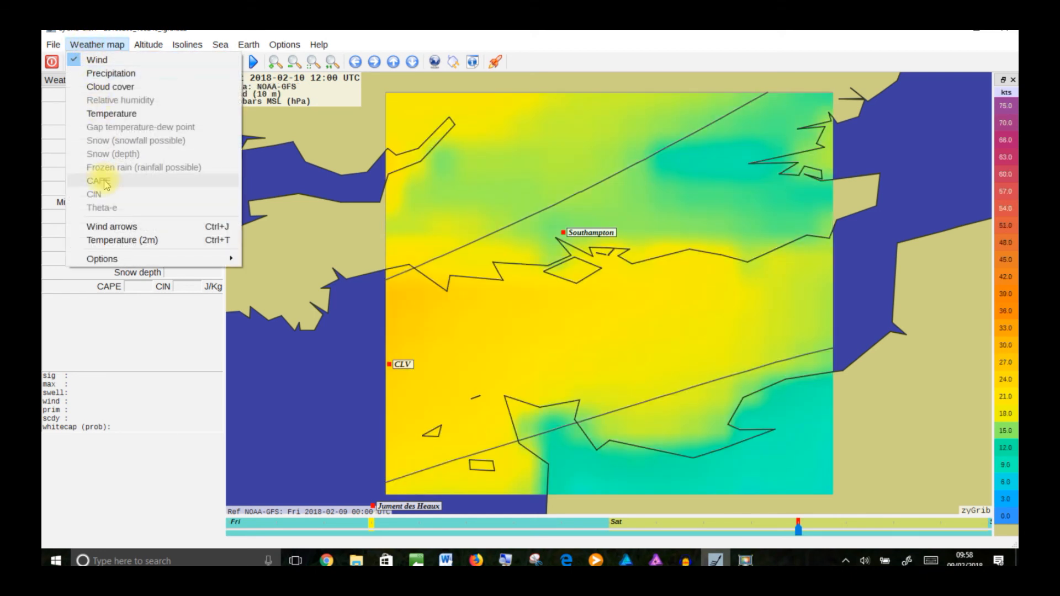
pyautogui.click(110, 228)
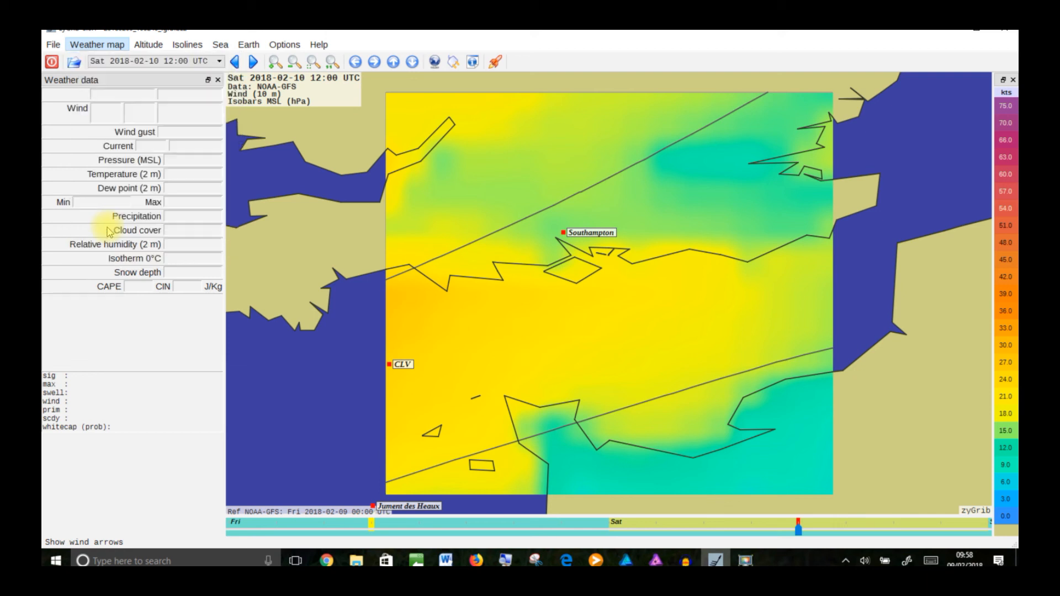